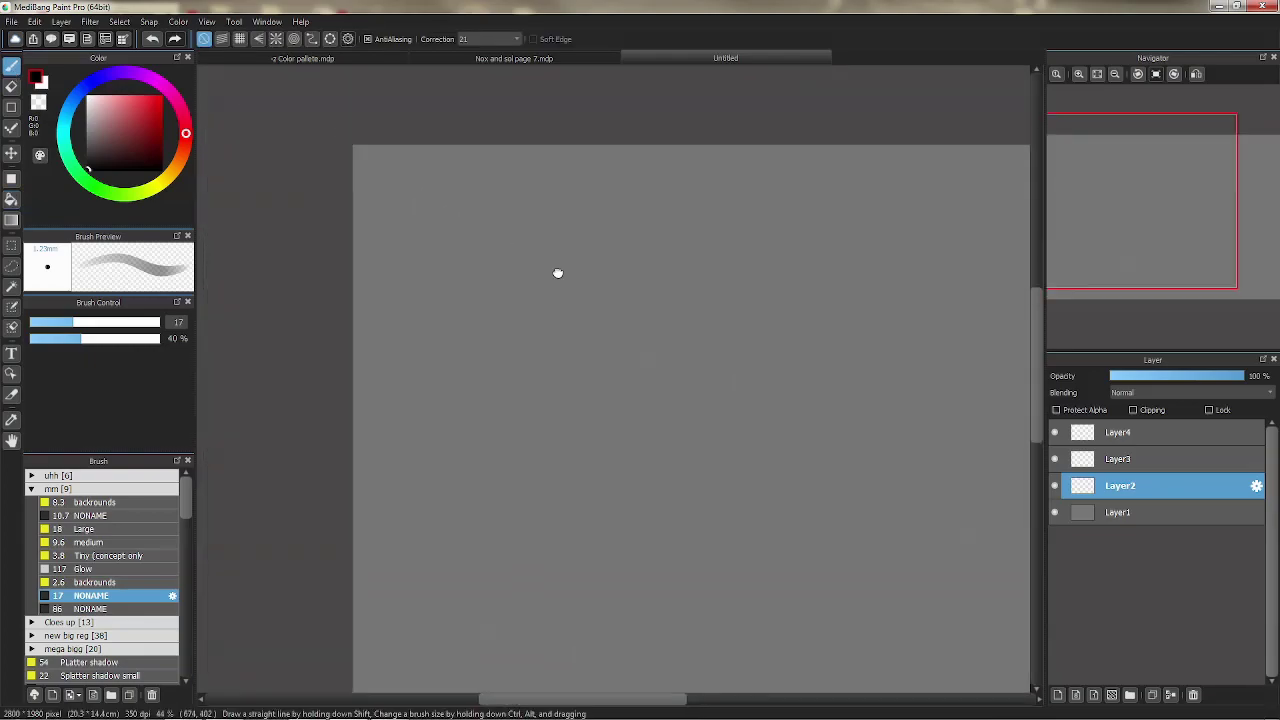
Sketch a small round head with side strokes and two short eye marks near the canvas's upper-left area on Layer2.
click(1079, 76)
click(1080, 76)
click(1097, 76)
click(1080, 76)
click(1080, 76)
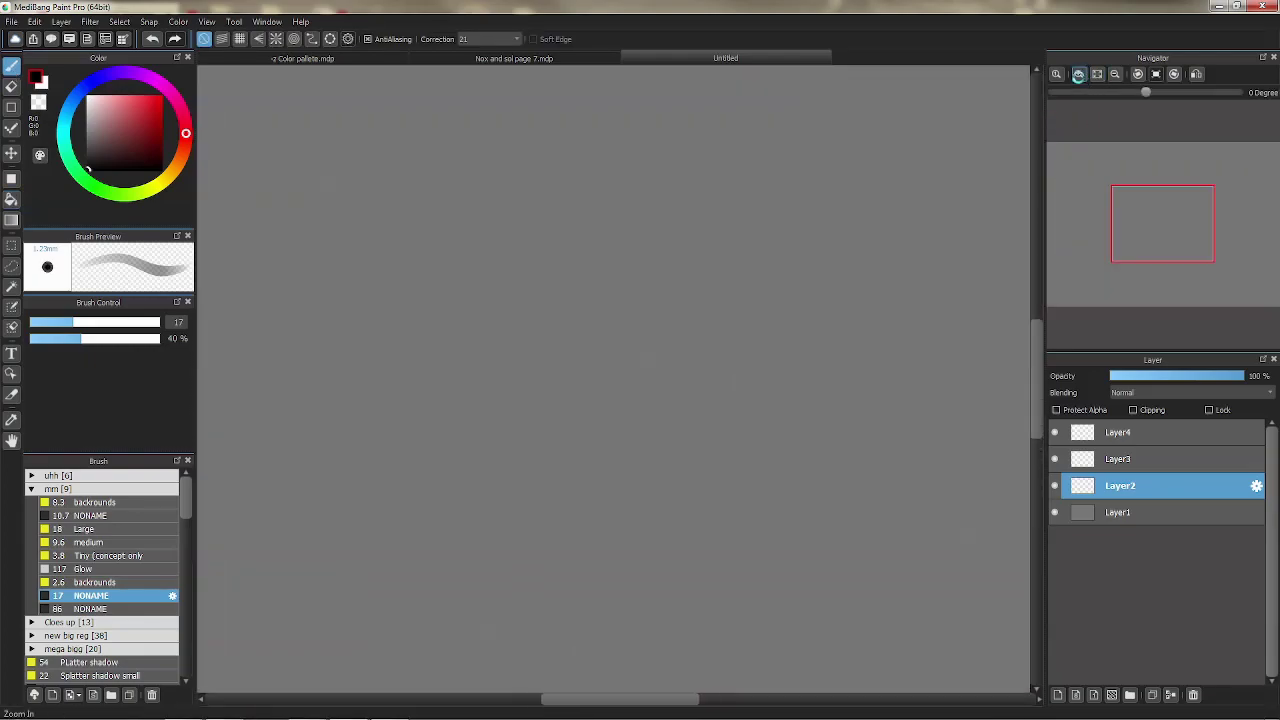
click(1080, 76)
click(1080, 76)
click(1094, 179)
drag(490, 241, 508, 331)
key(ctrl+z)
mouse_move(527, 282)
mouse_down()
mouse_move(517, 300)
mouse_move(565, 338)
mouse_up()
key(ctrl+z)
mouse_move(523, 309)
mouse_down()
mouse_move(663, 251)
mouse_move(591, 347)
mouse_move(543, 279)
mouse_move(538, 335)
mouse_up()
key(ctrl+z)
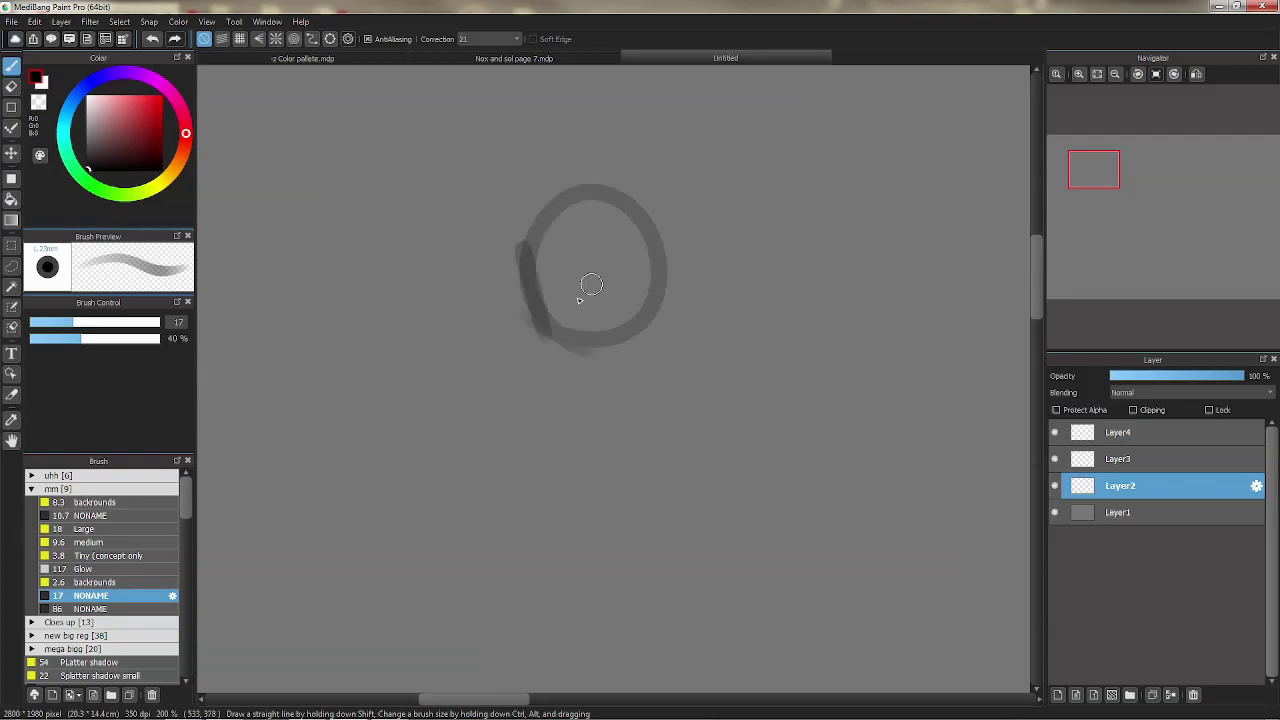
drag(641, 325, 657, 242)
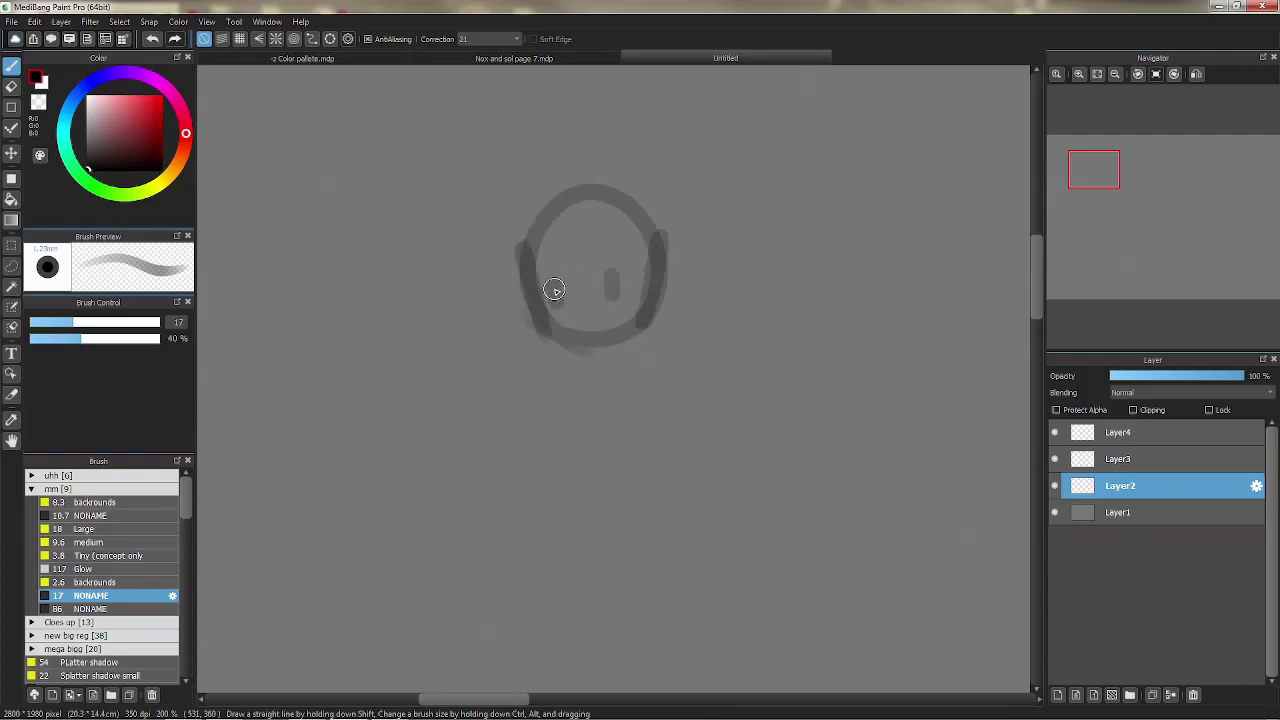
key(ctrl+z)
Sketch a short neck beneath the head and a curved shoulder line across its base.
drag(581, 343, 593, 374)
drag(615, 341, 616, 374)
mouse_move(601, 383)
mouse_down()
mouse_move(603, 317)
mouse_move(667, 300)
mouse_up()
key(ctrl+z)
key(ctrl+z)
Rough in the torso below the shoulders with two tapering sides and a curved waistline.
mouse_move(555, 308)
mouse_down()
mouse_move(678, 312)
mouse_move(607, 481)
mouse_move(655, 305)
mouse_move(664, 322)
mouse_move(605, 510)
mouse_up()
key(ctrl+z)
key(ctrl+z)
key(ctrl+z)
drag(669, 328, 621, 443)
key(ctrl+z)
key(ctrl+z)
mouse_move(569, 305)
mouse_down()
mouse_move(679, 334)
mouse_move(566, 462)
mouse_up()
key(ctrl+z)
mouse_move(668, 330)
mouse_down()
mouse_move(609, 458)
mouse_move(602, 446)
mouse_move(617, 418)
mouse_move(662, 533)
mouse_up()
key(ctrl+z)
key(ctrl+z)
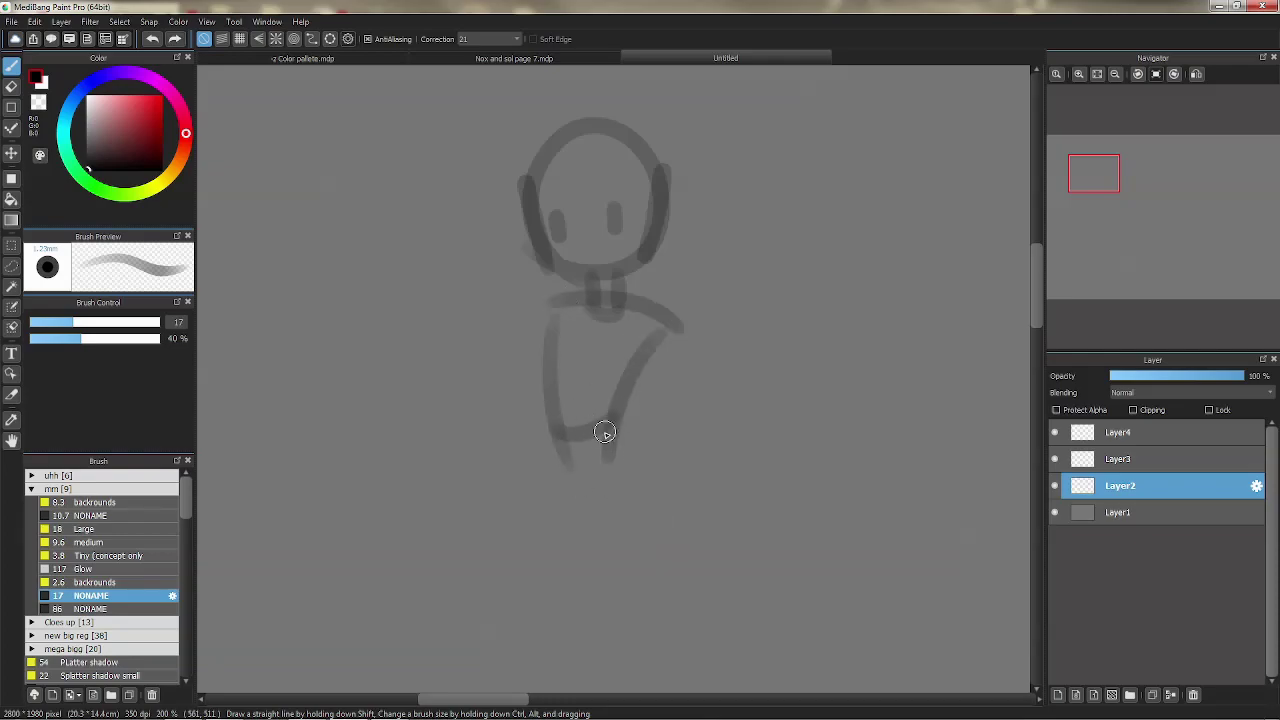
Sketch two slanting thigh strokes spreading outward from the figure's waist.
drag(624, 430, 685, 518)
drag(555, 418, 524, 497)
key(ctrl+z)
mouse_move(622, 520)
mouse_down()
mouse_move(734, 520)
mouse_move(692, 470)
mouse_move(588, 531)
mouse_up()
key(ctrl+z)
mouse_move(539, 494)
mouse_down()
mouse_move(450, 527)
mouse_move(522, 526)
mouse_up()
Sketch a wide block-shaped base beneath the figure with two visible faces meeting at a central corner line.
mouse_move(586, 502)
mouse_down()
mouse_move(590, 570)
mouse_move(734, 492)
mouse_up()
key(ctrl+z)
key(ctrl+z)
mouse_move(588, 489)
mouse_down()
mouse_move(597, 589)
mouse_move(740, 480)
mouse_up()
mouse_move(591, 585)
mouse_down()
mouse_move(794, 566)
mouse_move(764, 570)
mouse_move(755, 516)
mouse_move(740, 482)
mouse_up()
mouse_move(584, 485)
mouse_down()
mouse_move(464, 484)
mouse_move(446, 567)
mouse_move(460, 590)
mouse_move(598, 595)
mouse_up()
key(ctrl+z)
drag(430, 560, 582, 573)
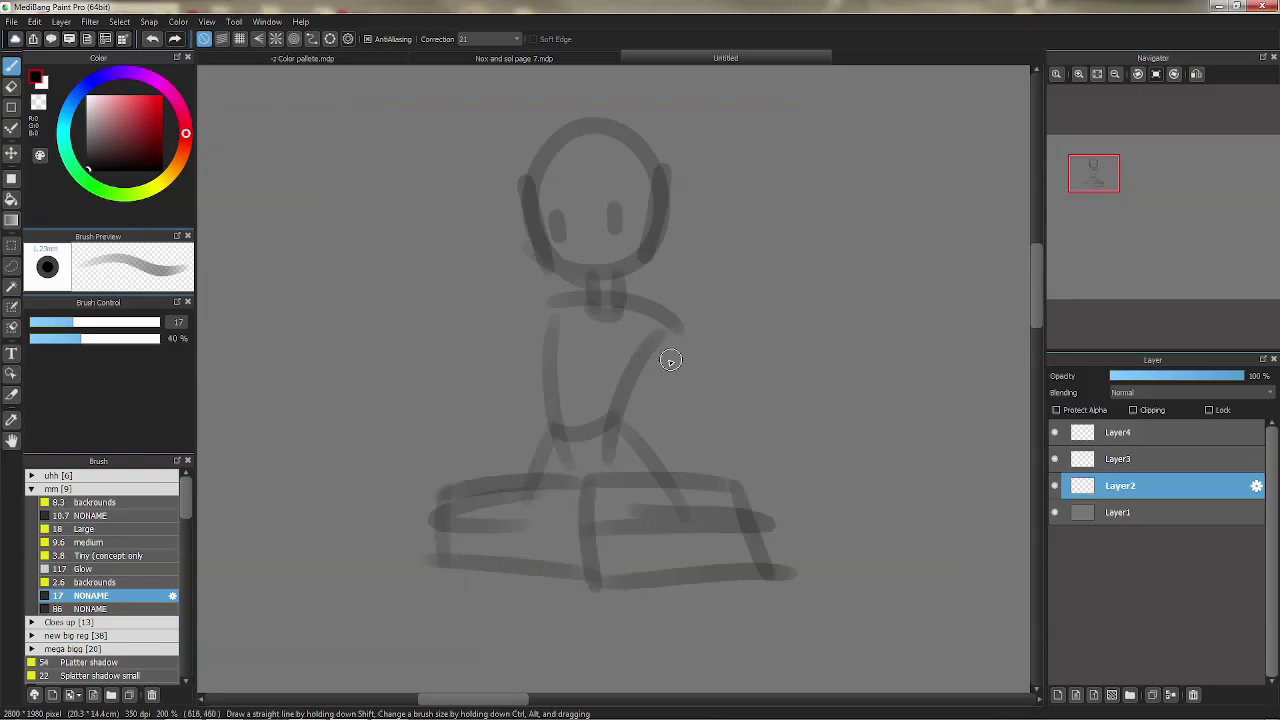
Sketch the figure's bent arms and the overlapping round forms in its lap.
mouse_move(664, 334)
mouse_down()
mouse_move(707, 444)
mouse_move(697, 454)
mouse_move(676, 435)
mouse_move(632, 482)
mouse_up()
key(ctrl+z)
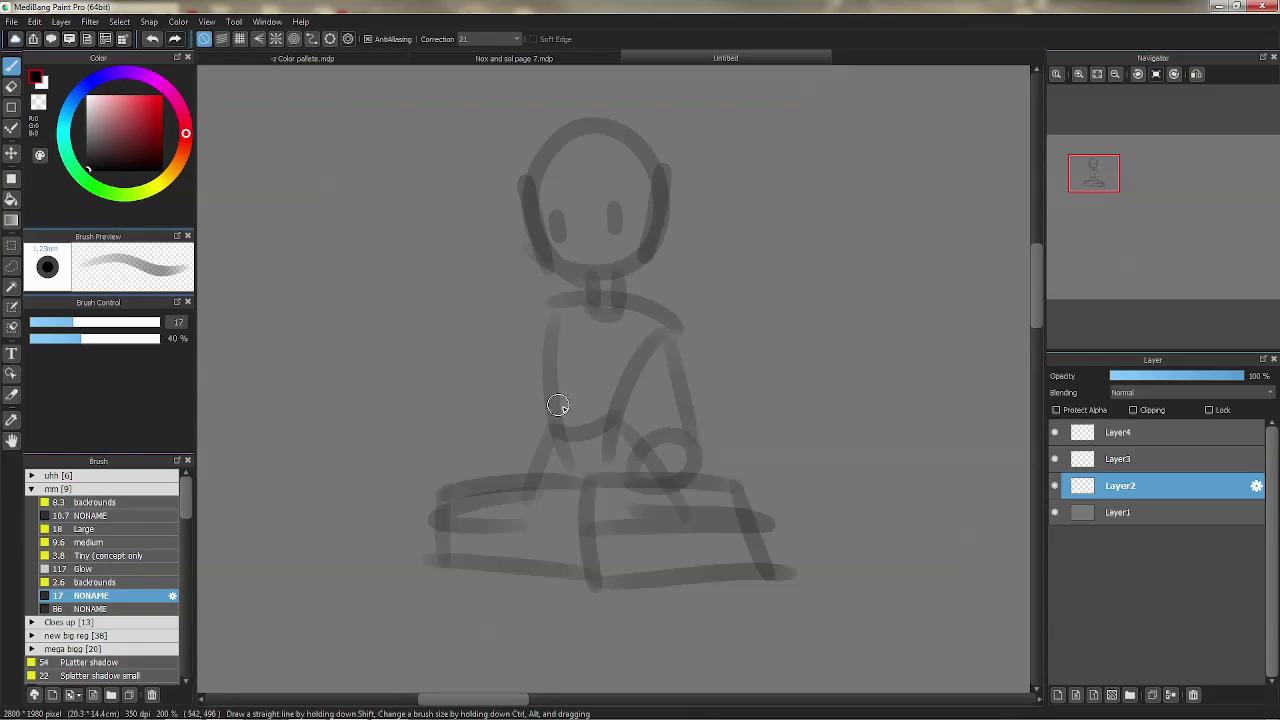
mouse_move(506, 478)
mouse_down()
mouse_move(521, 452)
mouse_move(637, 446)
mouse_up()
mouse_move(599, 452)
mouse_down()
mouse_move(613, 424)
mouse_move(602, 472)
mouse_up()
key(ctrl+z)
mouse_move(596, 446)
mouse_down()
mouse_move(593, 484)
mouse_move(675, 444)
mouse_move(613, 479)
mouse_move(599, 418)
mouse_move(599, 450)
mouse_up()
key(ctrl+z)
mouse_move(549, 321)
mouse_down()
mouse_move(524, 409)
mouse_move(640, 411)
mouse_move(607, 399)
mouse_move(634, 391)
mouse_move(613, 430)
mouse_up()
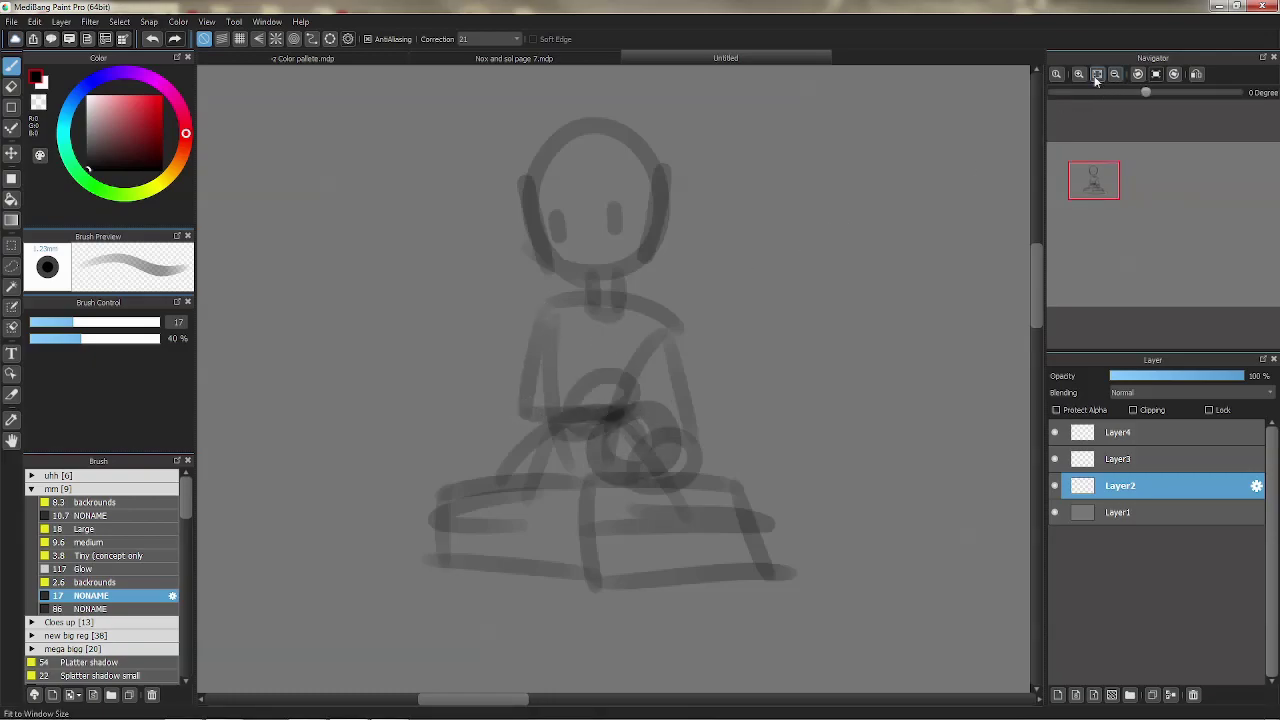
Enlarge the Layer2 sketch with Transform so that it fills most of the canvas height, and move it to the centre.
click(1097, 76)
click(1115, 76)
click(125, 24)
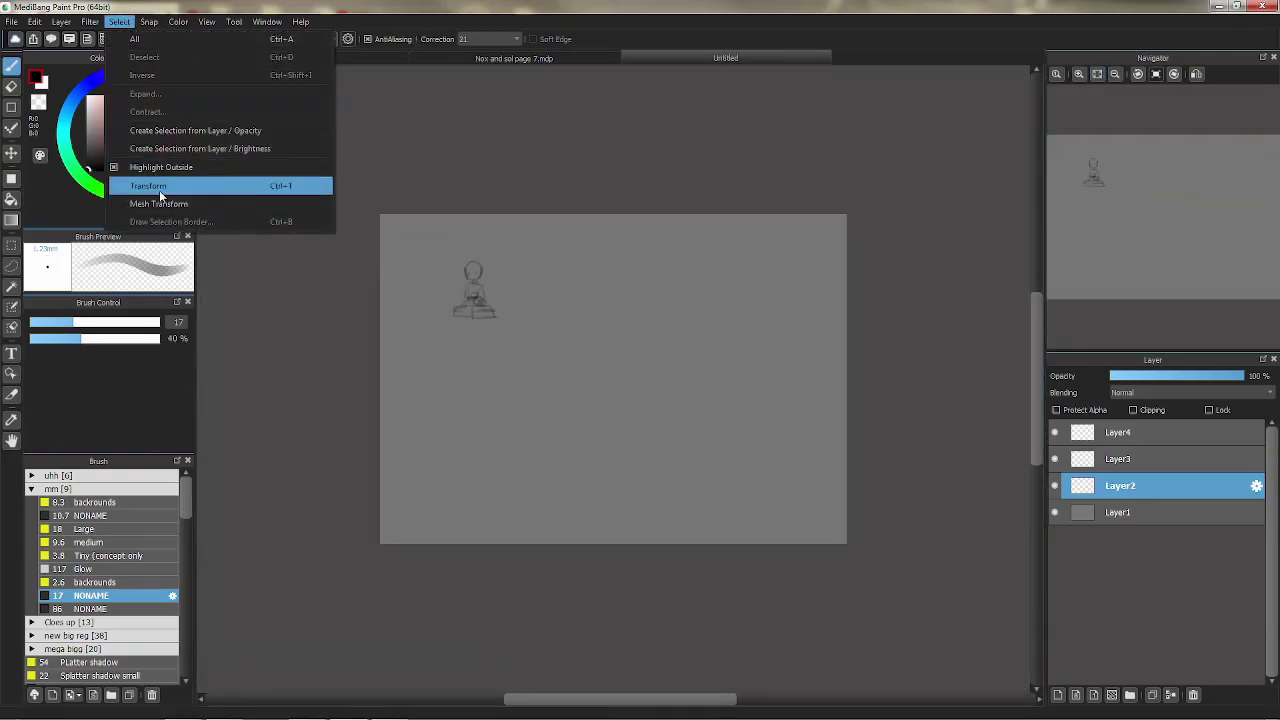
click(157, 188)
drag(500, 294, 677, 517)
drag(758, 430, 653, 487)
drag(611, 390, 672, 389)
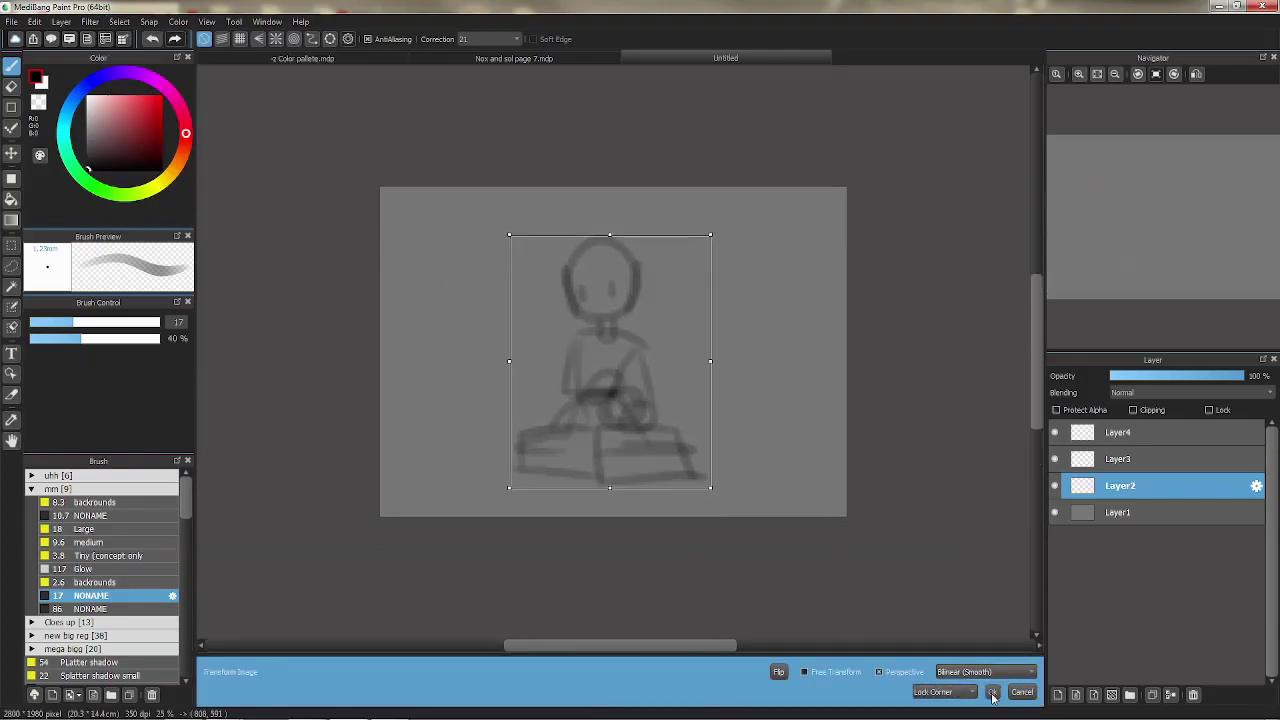
click(992, 692)
scroll(630, 200, up, 3)
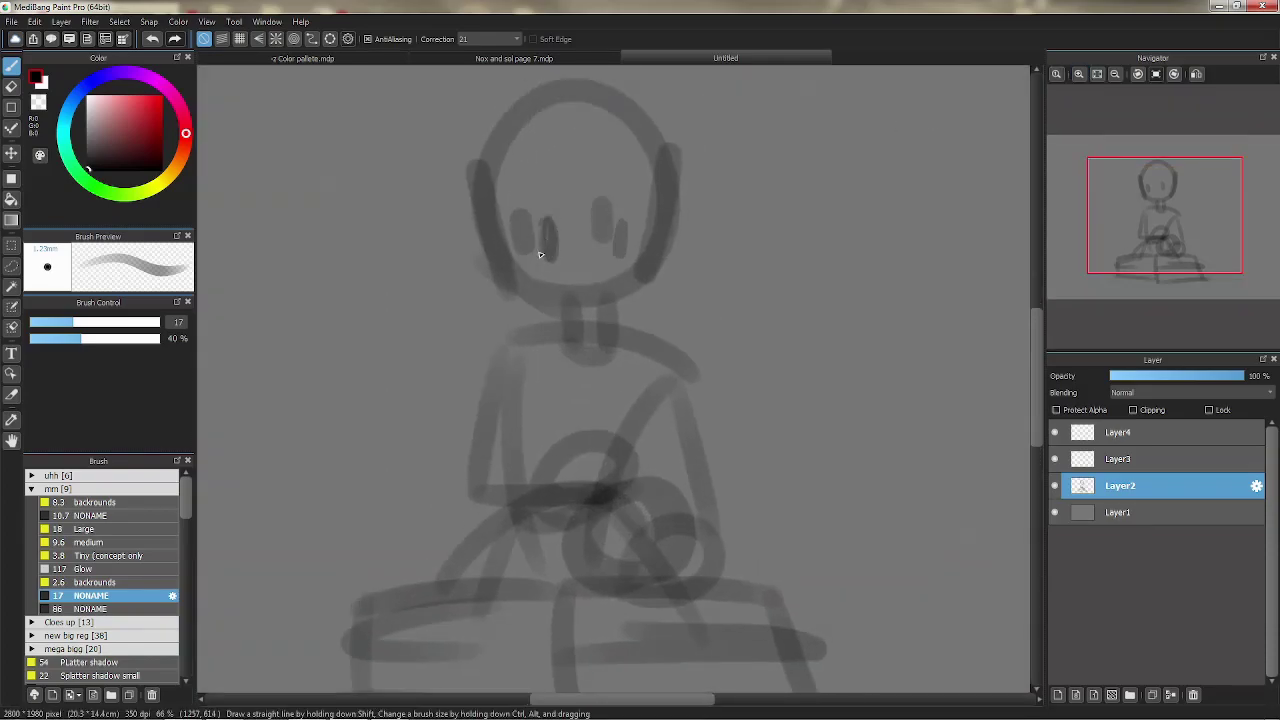
Ink the jawline, side of the face and neck on Layer4 with the 9.6 medium brush.
click(1120, 432)
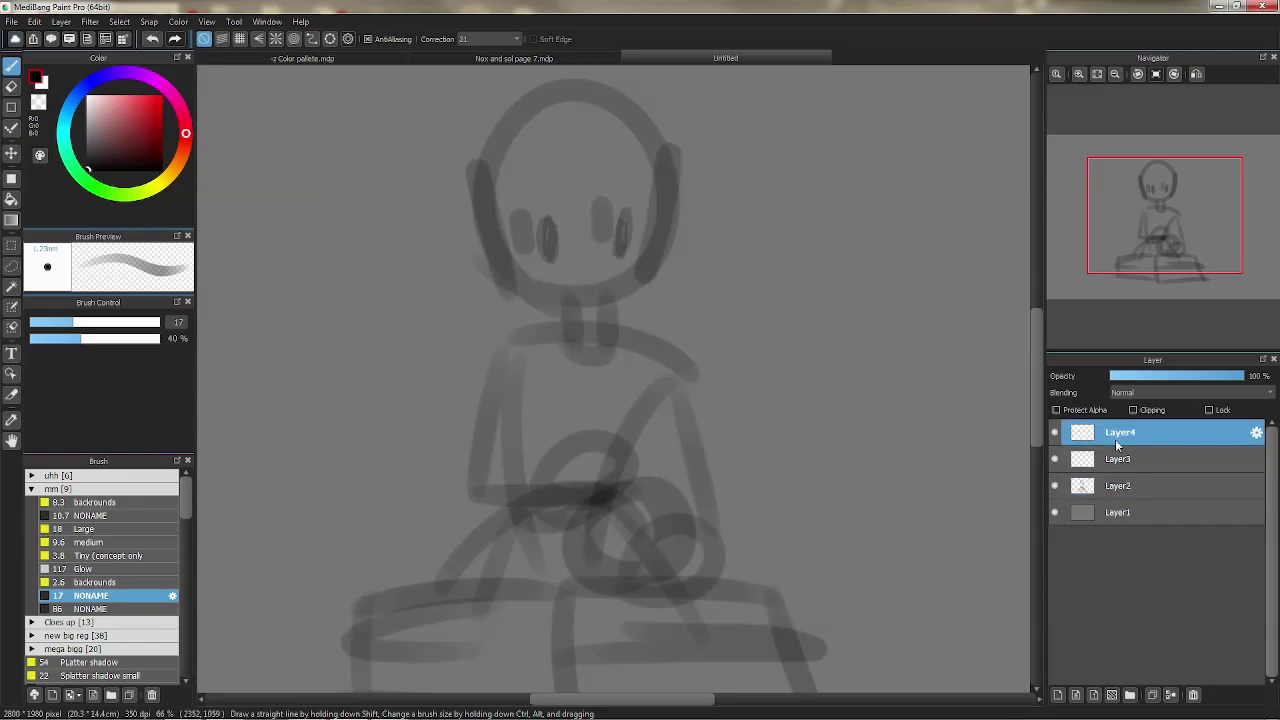
click(89, 542)
drag(667, 283, 716, 330)
key(ctrl+z)
mouse_move(661, 213)
mouse_down()
mouse_move(669, 270)
mouse_move(643, 209)
mouse_move(645, 244)
mouse_up()
click(1079, 76)
key(ctrl+z)
mouse_move(705, 113)
mouse_down()
mouse_move(650, 299)
mouse_move(660, 317)
mouse_move(594, 349)
mouse_move(475, 323)
mouse_up()
key(ctrl+z)
key(ctrl+z)
drag(580, 350, 589, 403)
mouse_move(588, 402)
mouse_down()
mouse_move(512, 404)
mouse_move(529, 379)
mouse_move(589, 402)
mouse_up()
key(ctrl+z)
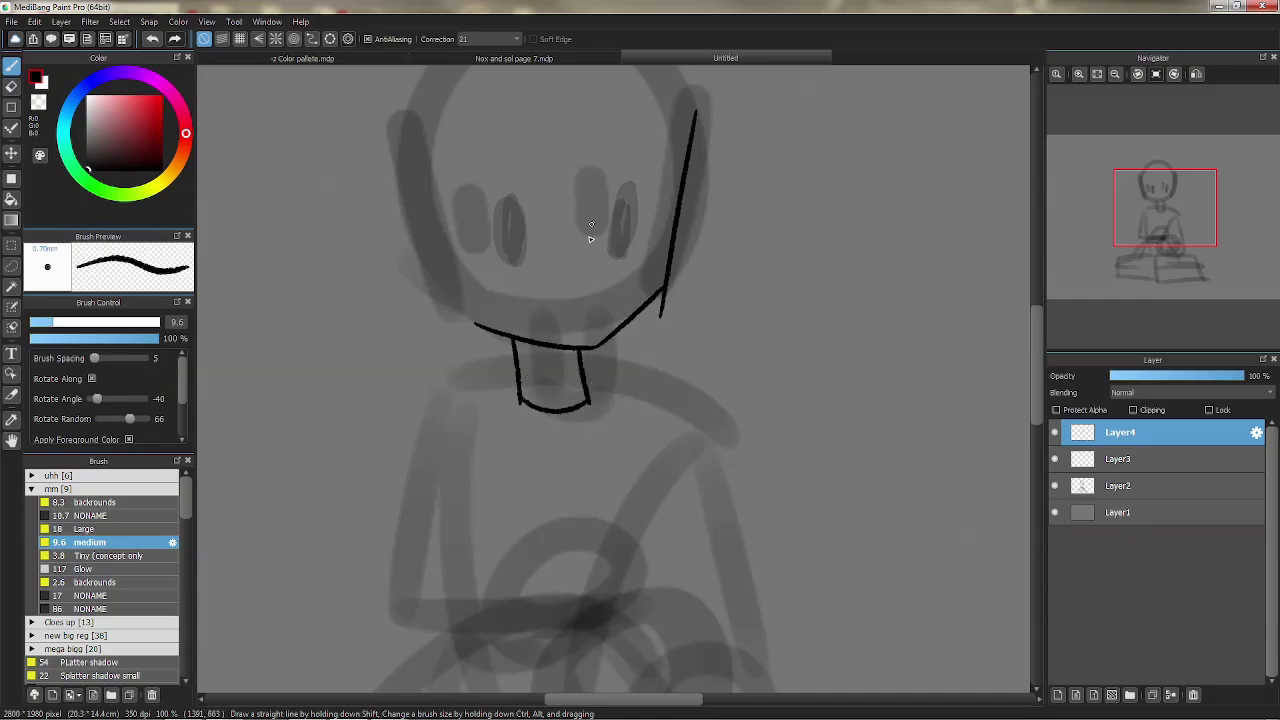
Mirror the canvas view and ink both oval eyes with a pupil line and curved upper lashes.
drag(627, 216, 651, 297)
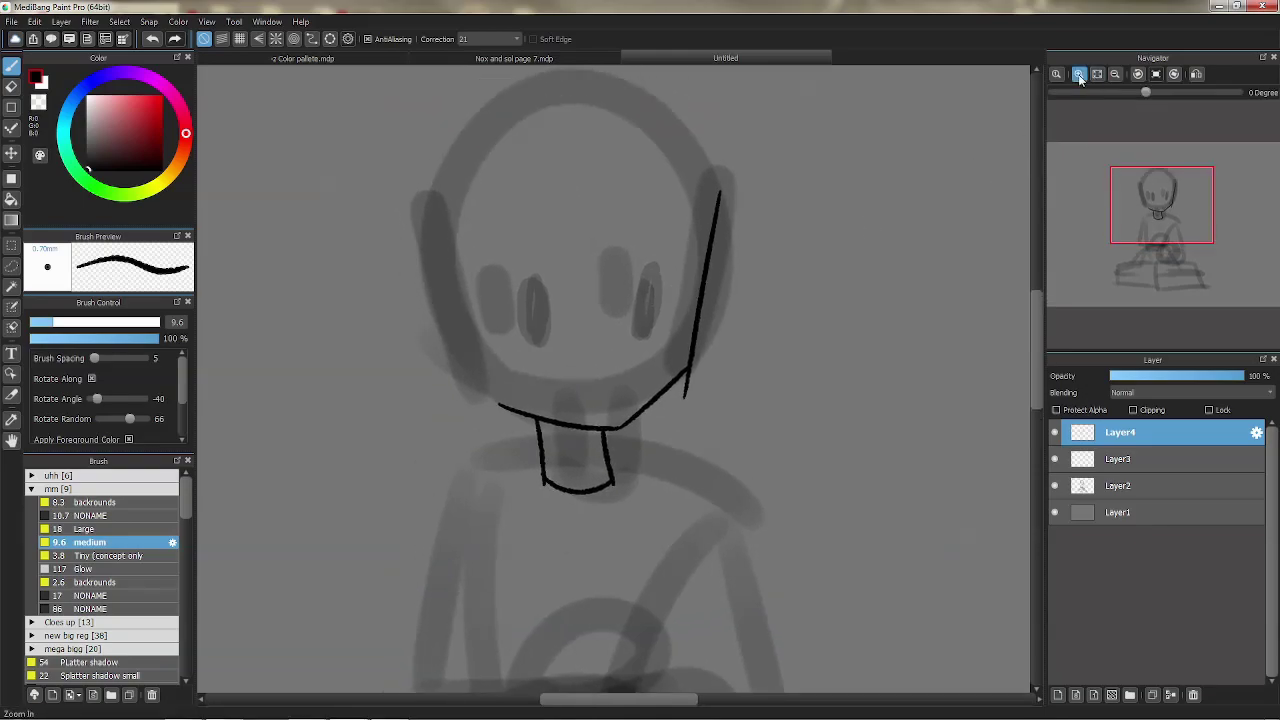
click(1079, 79)
drag(939, 140, 929, 191)
click(1192, 78)
mouse_move(672, 292)
mouse_down()
mouse_move(623, 303)
mouse_move(750, 291)
mouse_move(662, 360)
mouse_move(702, 300)
mouse_move(658, 297)
mouse_up()
mouse_move(506, 330)
mouse_down()
mouse_move(533, 370)
mouse_move(512, 288)
mouse_move(540, 333)
mouse_up()
drag(656, 252, 694, 272)
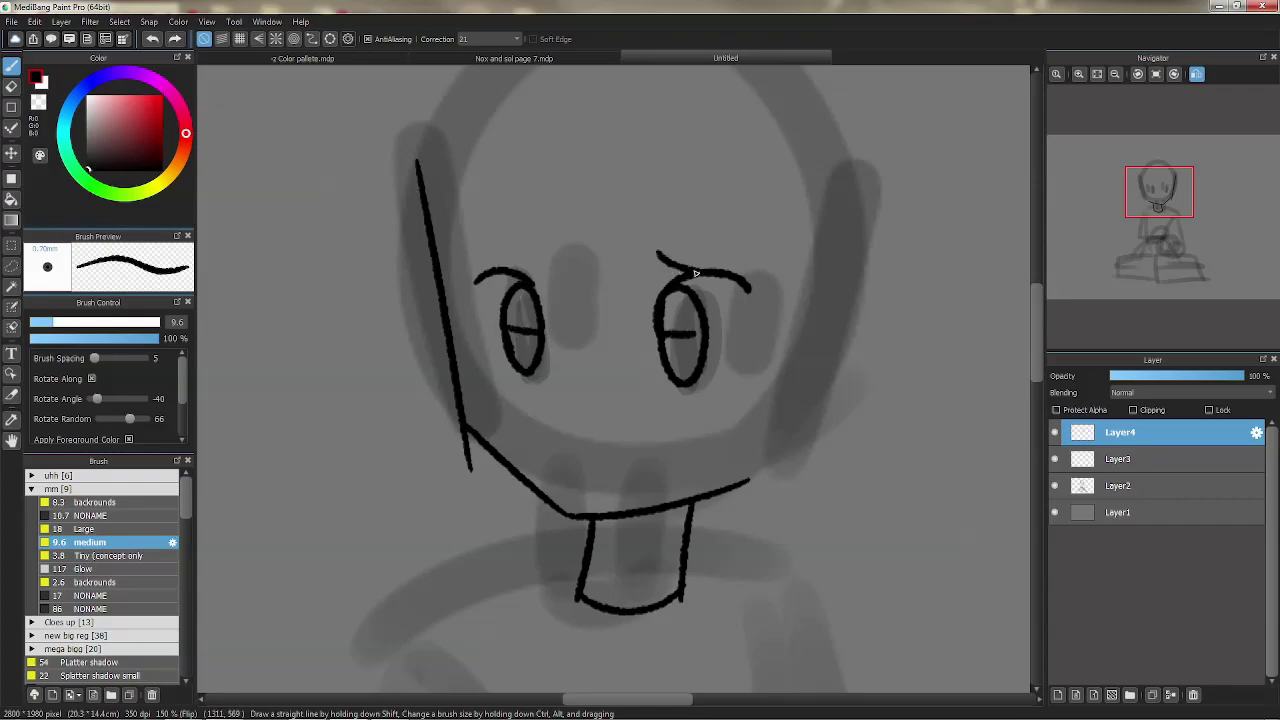
Ink two slanted eyebrows above the eyes, plus a small nose mark and a smiling mouth.
mouse_move(542, 233)
mouse_down()
mouse_move(479, 193)
mouse_move(533, 225)
mouse_move(474, 233)
mouse_up()
key(ctrl+z)
key(ctrl+z)
drag(655, 213, 748, 247)
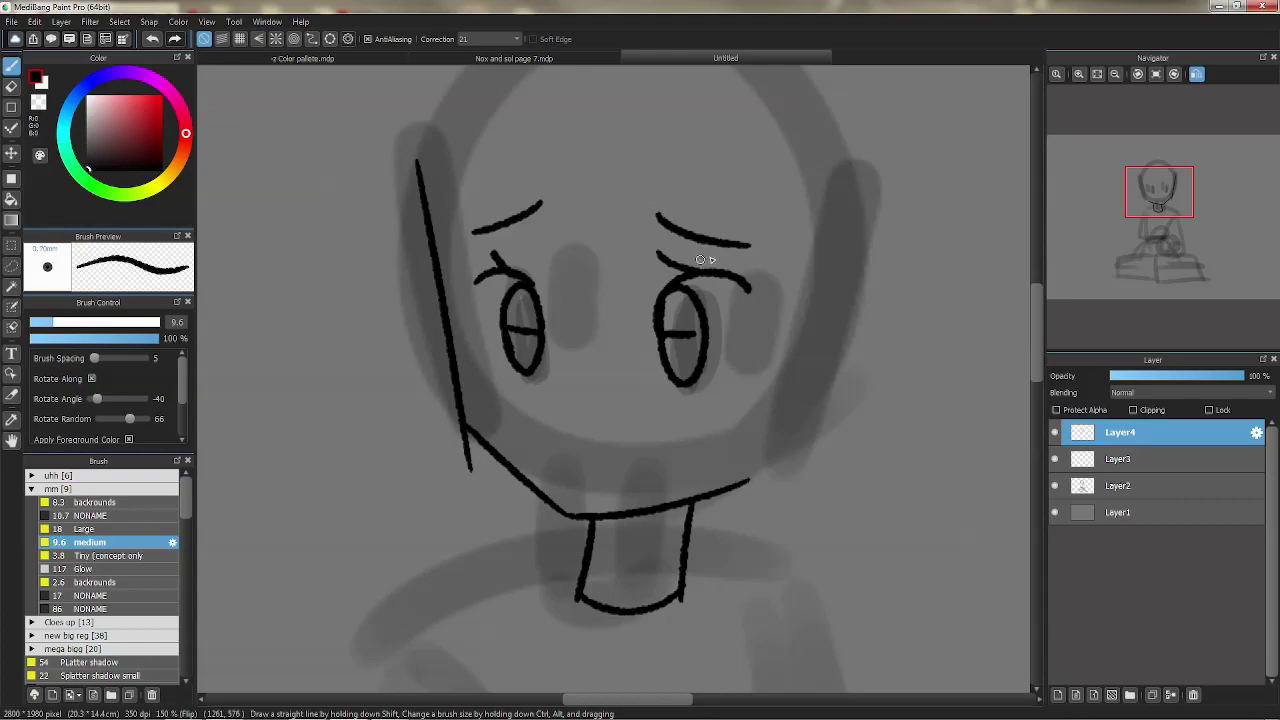
key(ctrl+z)
key(ctrl+z)
mouse_move(650, 204)
mouse_down()
mouse_move(739, 257)
mouse_move(742, 241)
mouse_up()
key(ctrl+z)
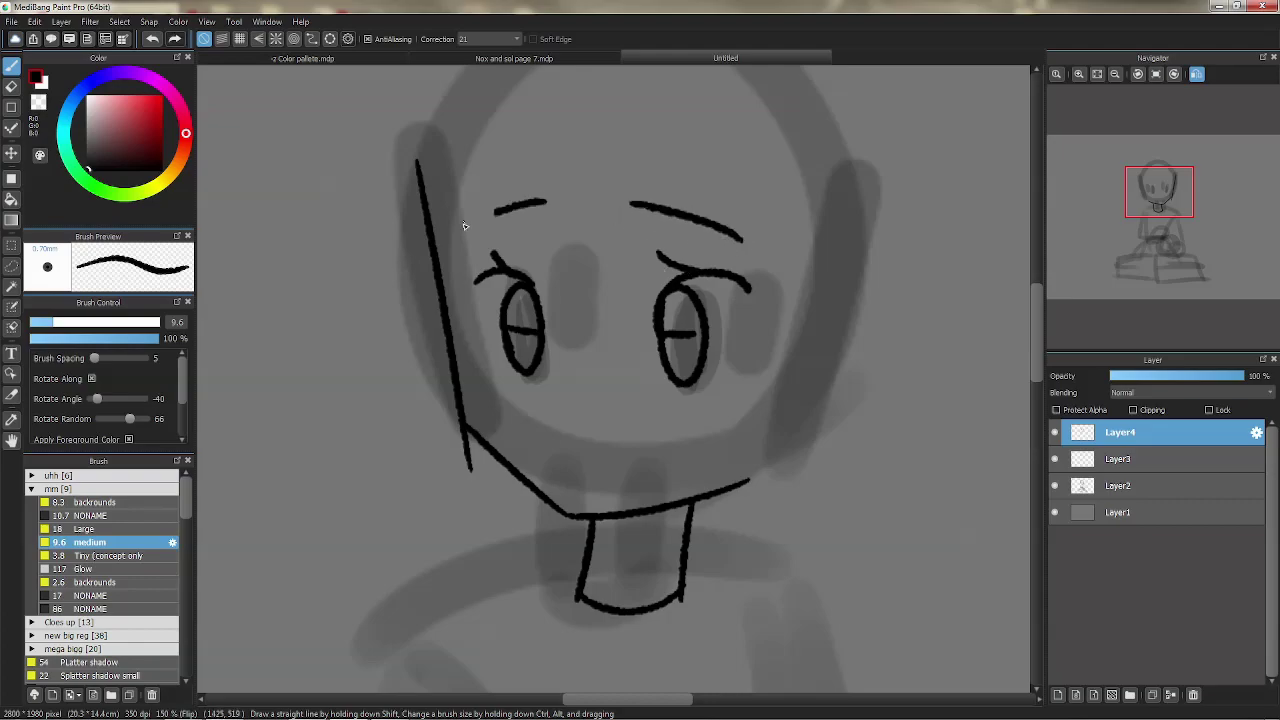
drag(555, 462, 646, 446)
key(ctrl+z)
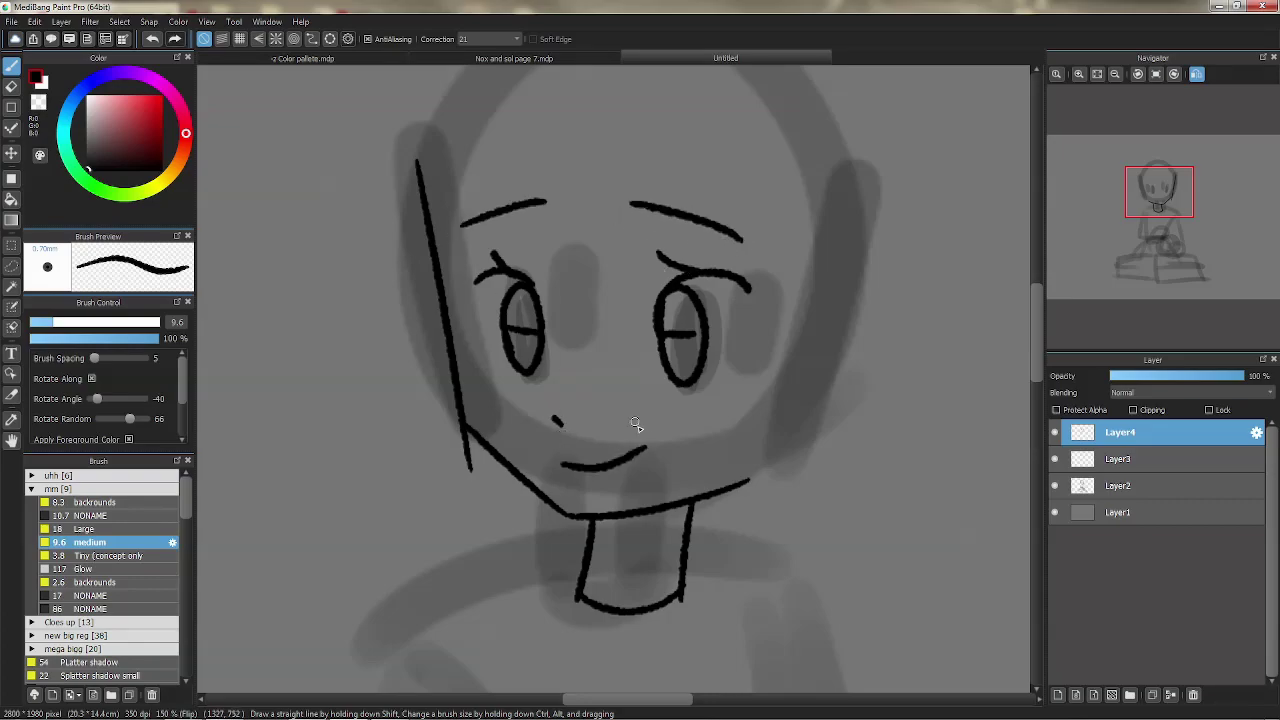
Paint the whites along the outer edges of both eyes in white.
key(x)
mouse_move(690, 284)
mouse_down()
mouse_move(711, 339)
mouse_move(703, 384)
mouse_up()
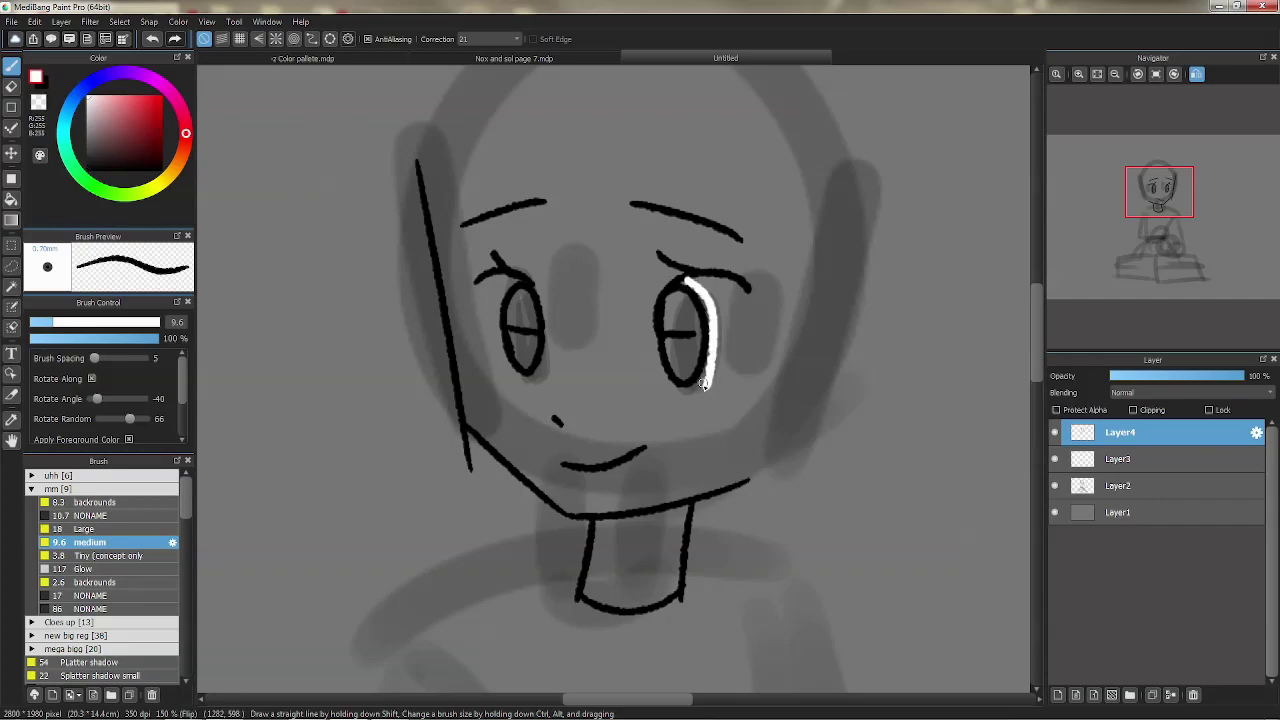
drag(704, 286, 710, 373)
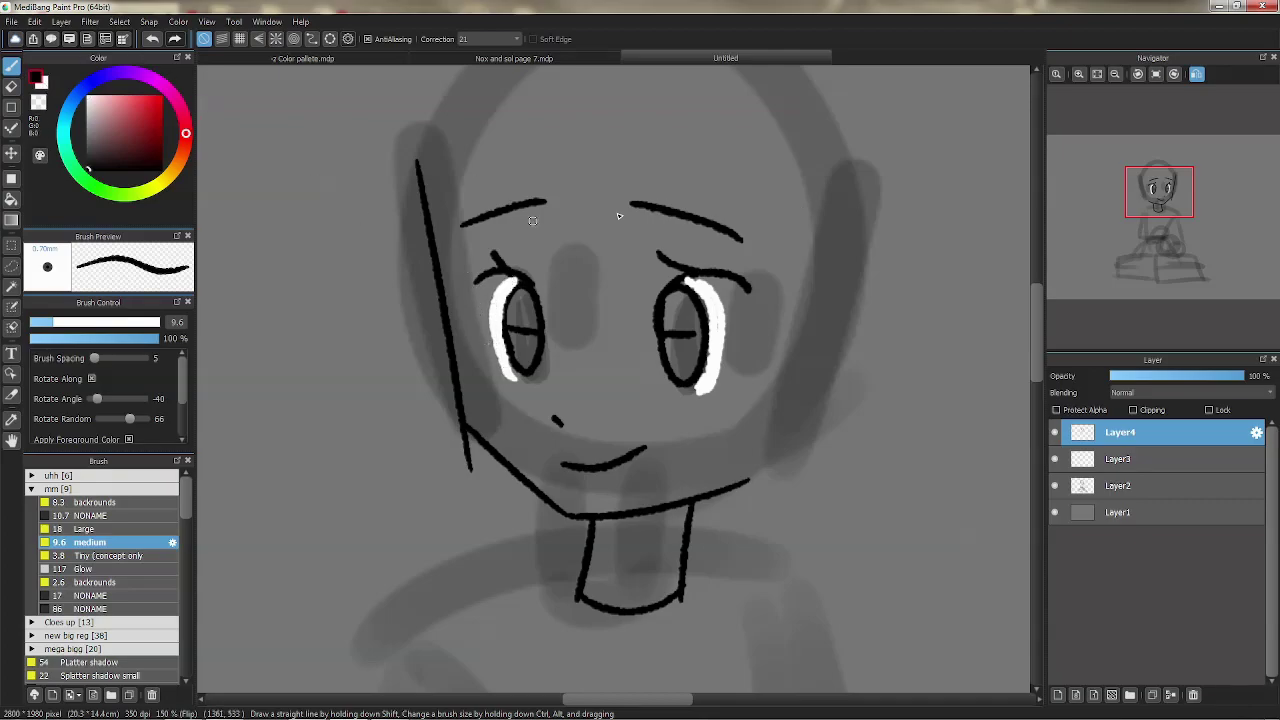
Ink the pointed bangs over the forehead and a long curved hair lock beside the face in black.
mouse_move(430, 212)
mouse_down()
mouse_move(517, 114)
mouse_move(645, 335)
mouse_move(663, 177)
mouse_move(773, 240)
mouse_move(670, 655)
mouse_up()
mouse_move(735, 475)
mouse_down()
mouse_move(708, 214)
mouse_move(738, 405)
mouse_up()
key(ctrl+z)
mouse_move(746, 148)
mouse_down()
mouse_move(660, 604)
mouse_move(640, 600)
mouse_up()
mouse_move(642, 592)
mouse_down()
mouse_move(757, 614)
mouse_move(834, 484)
mouse_up()
key(ctrl+z)
key(ctrl+z)
mouse_move(761, 158)
mouse_down()
mouse_move(646, 626)
mouse_move(614, 631)
mouse_move(855, 545)
mouse_up()
drag(779, 393, 742, 414)
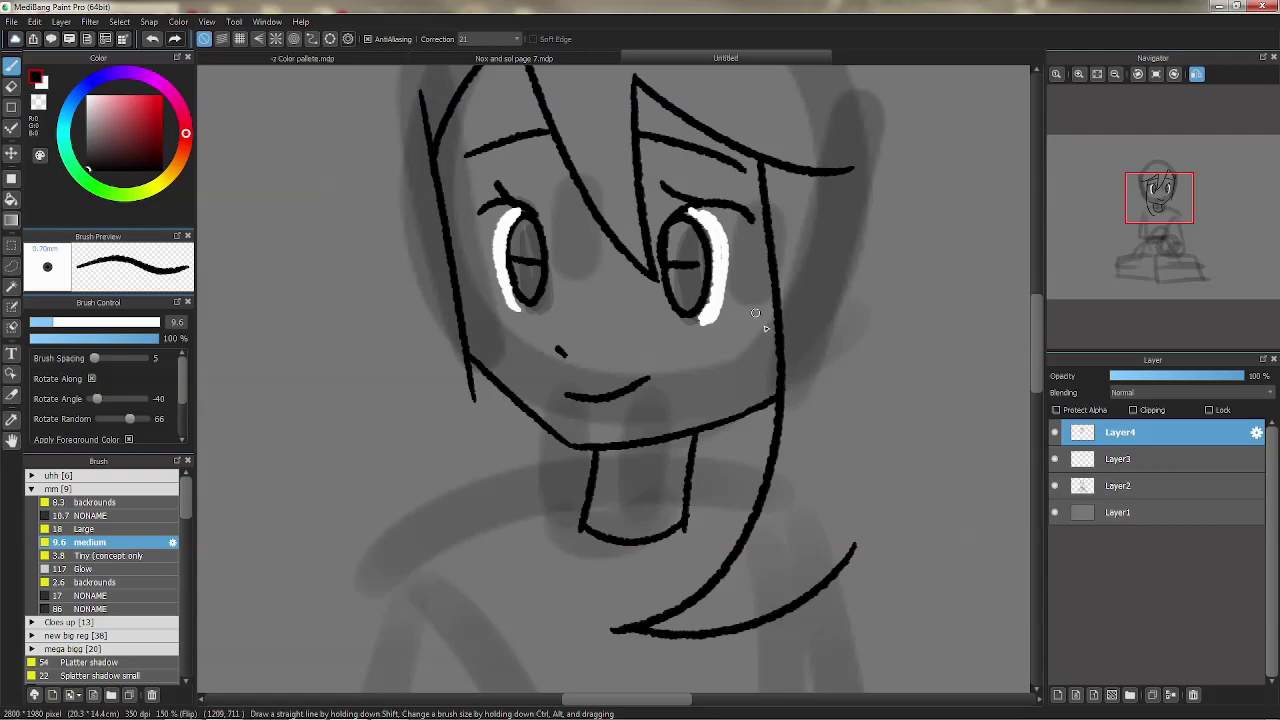
drag(760, 314, 871, 477)
Ink the matching long hair lock on the opposite side of the face, tapering to a point below the neck.
click(1118, 75)
drag(700, 291, 674, 232)
mouse_move(567, 157)
mouse_down()
mouse_move(520, 169)
mouse_move(455, 312)
mouse_move(434, 300)
mouse_move(440, 321)
mouse_up()
key(ctrl+z)
key(ctrl+z)
mouse_move(494, 281)
mouse_down()
mouse_move(618, 585)
mouse_move(580, 447)
mouse_up()
Return the canvas view to unmirrored and ink the short shoulder lines on both sides of the neck.
click(1196, 75)
drag(771, 384, 784, 166)
key(ctrl+z)
drag(597, 272, 652, 283)
key(ctrl+z)
drag(535, 264, 467, 262)
Ink the animal's two pointed ears and the top of its head in the figure's lap.
scroll(650, 343, down, 4)
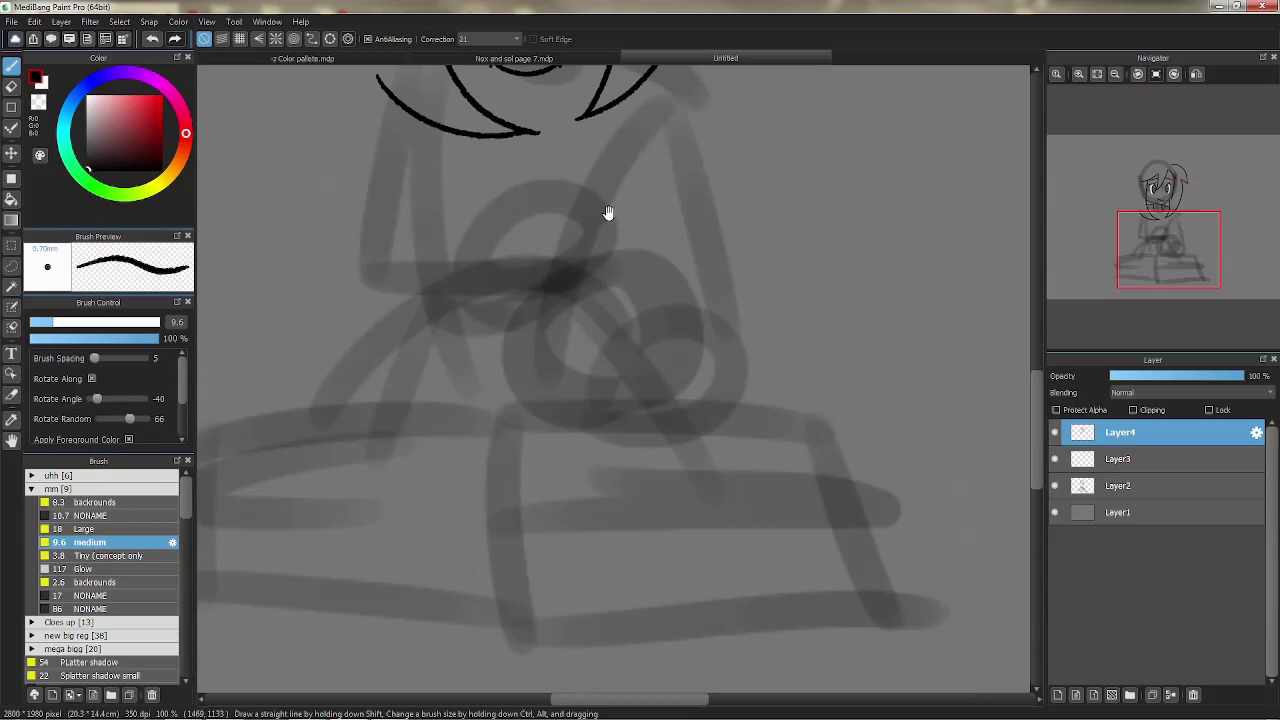
key(ctrl+z)
drag(570, 310, 507, 336)
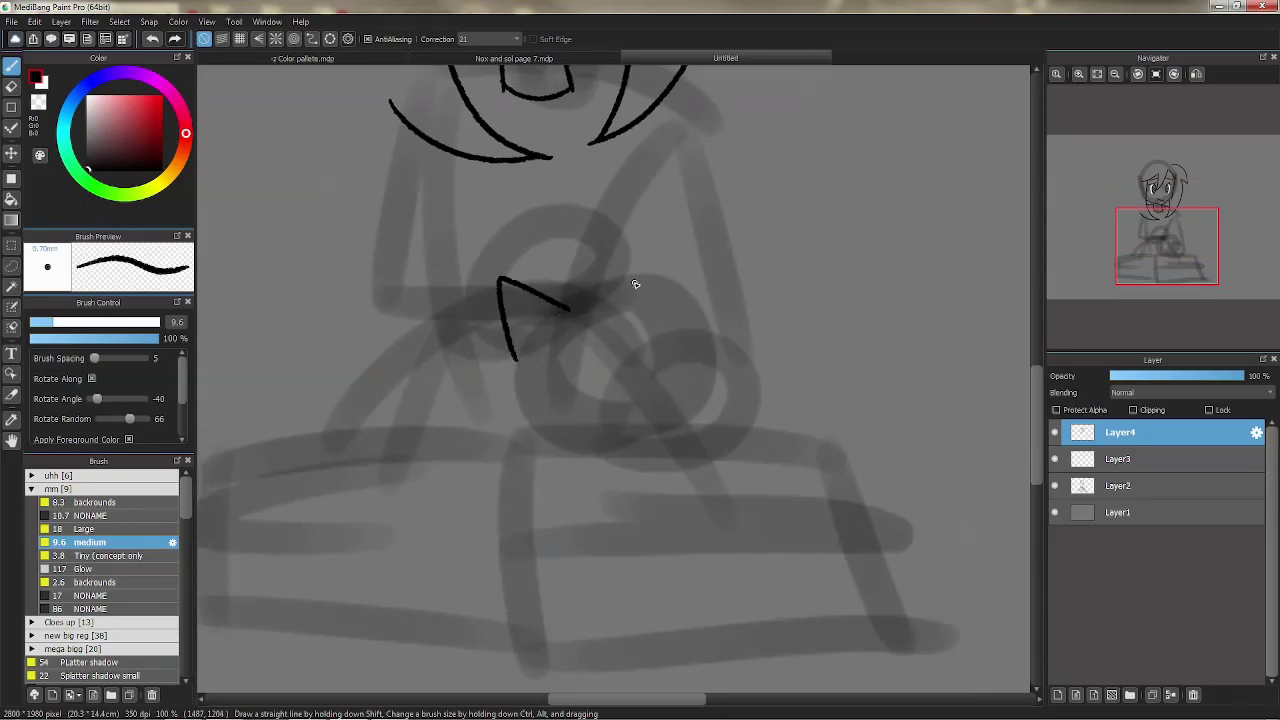
key(ctrl+z)
drag(624, 275, 665, 225)
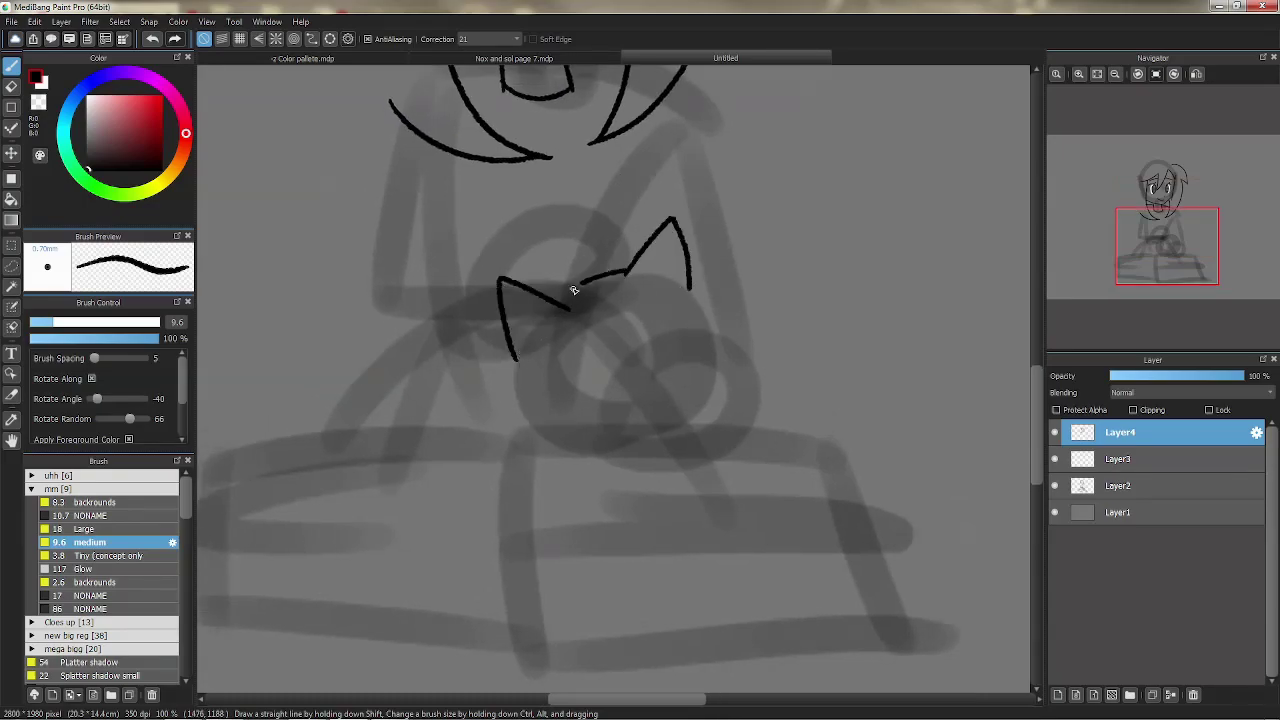
key(ctrl+z)
drag(627, 270, 555, 305)
mouse_move(622, 256)
mouse_down()
mouse_move(648, 290)
mouse_move(531, 280)
mouse_up()
key(ctrl+z)
Ink the rounded forms behind the animal's ears, the flared sleeve with two small ovals, and the torso's far edge.
drag(528, 357, 650, 279)
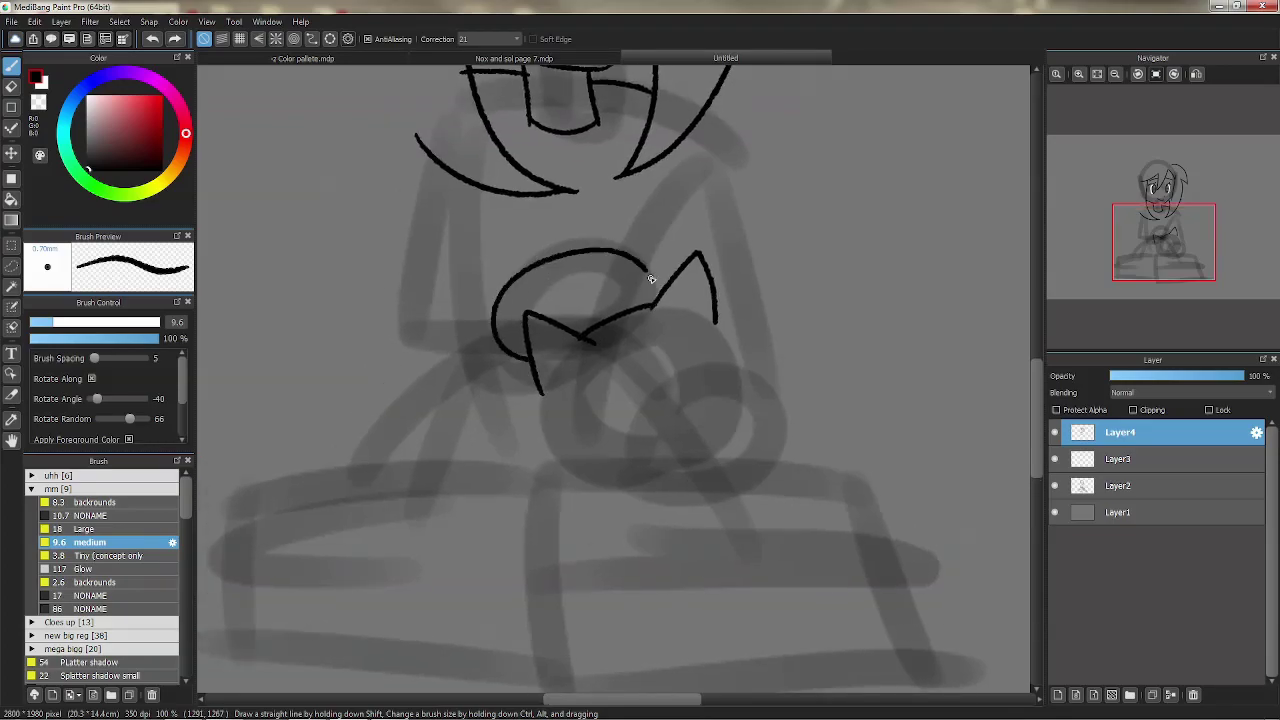
mouse_move(560, 250)
mouse_down()
mouse_move(626, 306)
mouse_move(470, 352)
mouse_up()
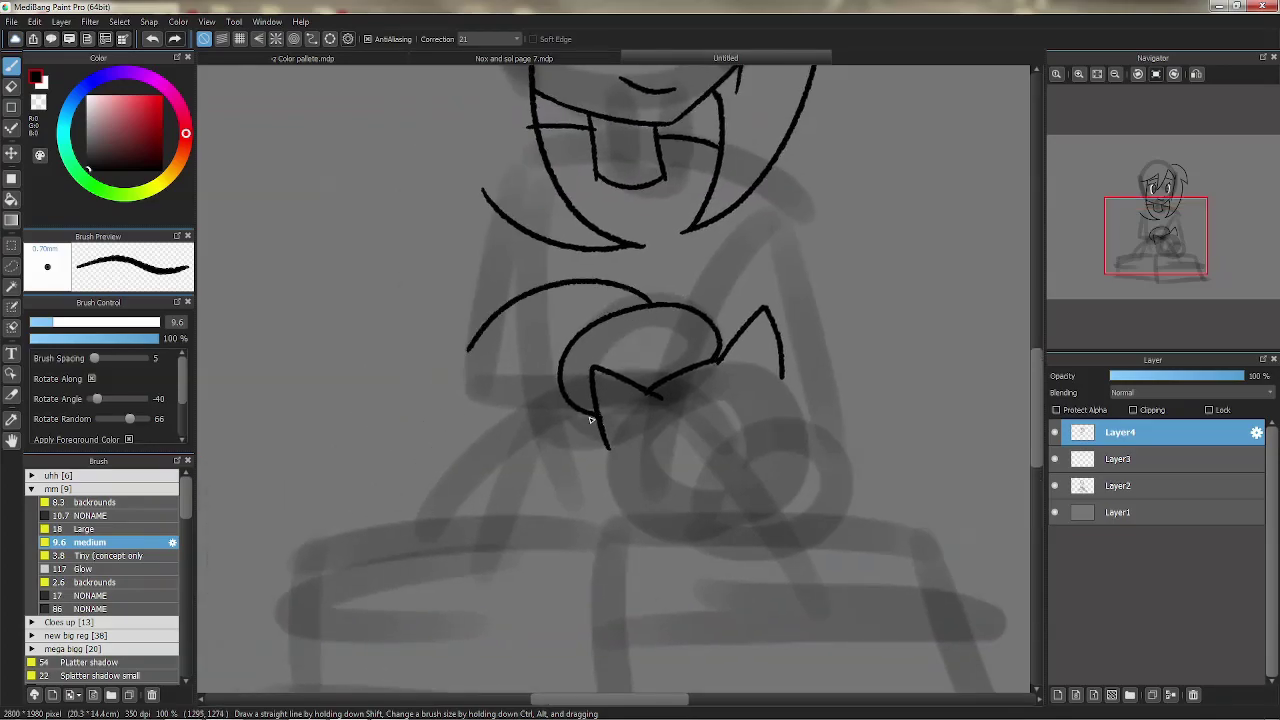
drag(601, 418, 490, 198)
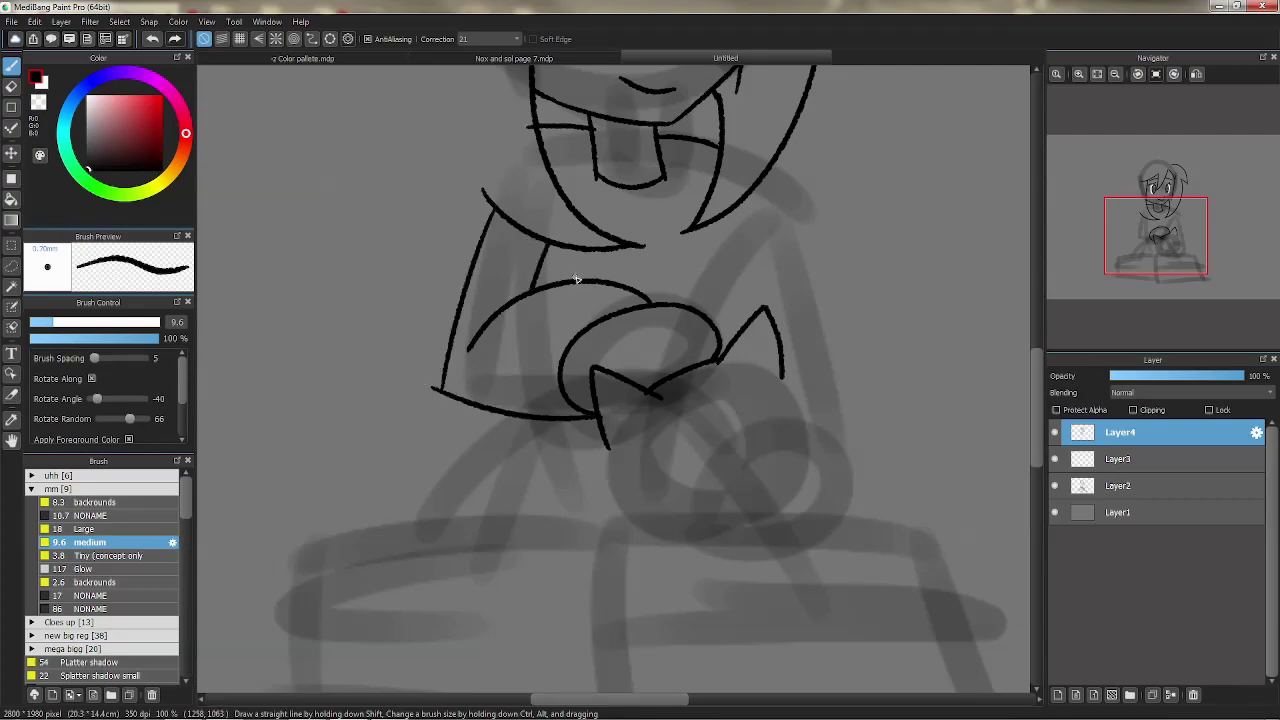
drag(531, 368, 517, 336)
mouse_move(693, 226)
mouse_down()
mouse_move(657, 293)
mouse_move(668, 400)
mouse_up()
key(ctrl+z)
mouse_move(690, 277)
mouse_down()
mouse_move(676, 388)
mouse_move(667, 380)
mouse_up()
Ink the rounded folded leg and complete the animal's head with cheek fur, closed eyes, nose and mouth.
drag(597, 495, 568, 398)
key(ctrl+z)
drag(463, 354, 349, 458)
key(ctrl+z)
mouse_move(458, 350)
mouse_down()
mouse_move(357, 462)
mouse_move(600, 470)
mouse_up()
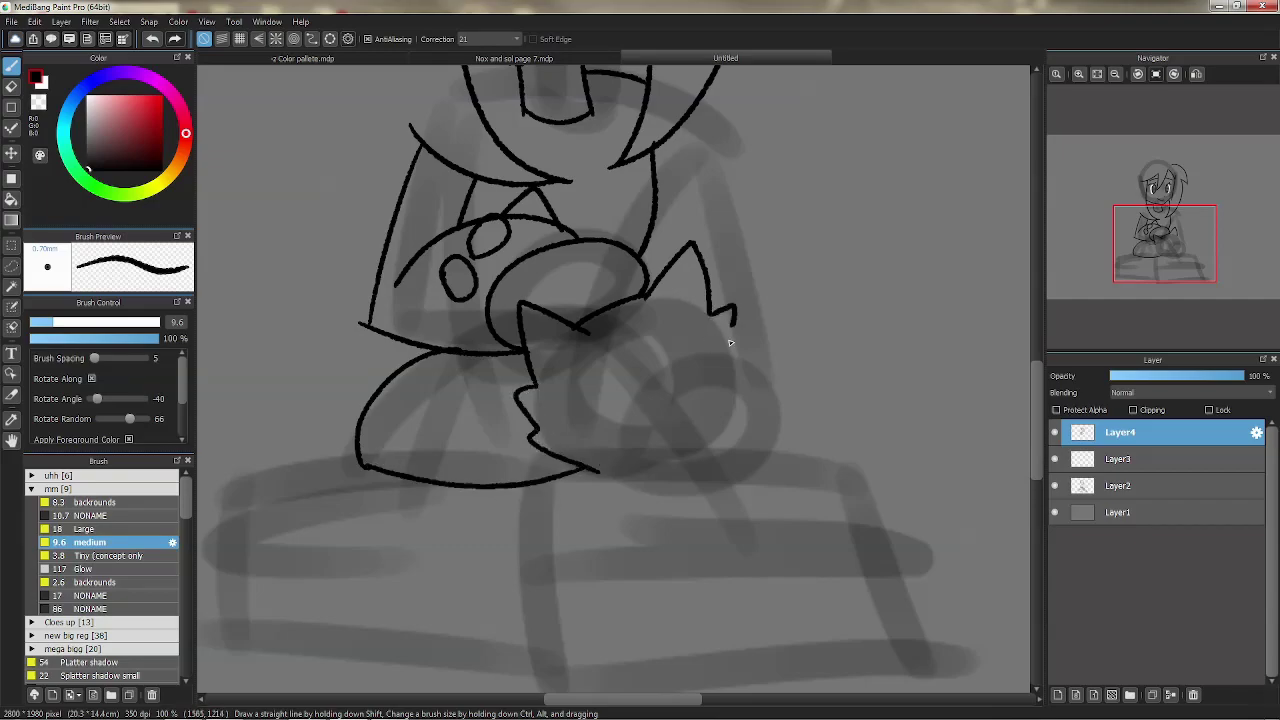
drag(731, 369, 594, 466)
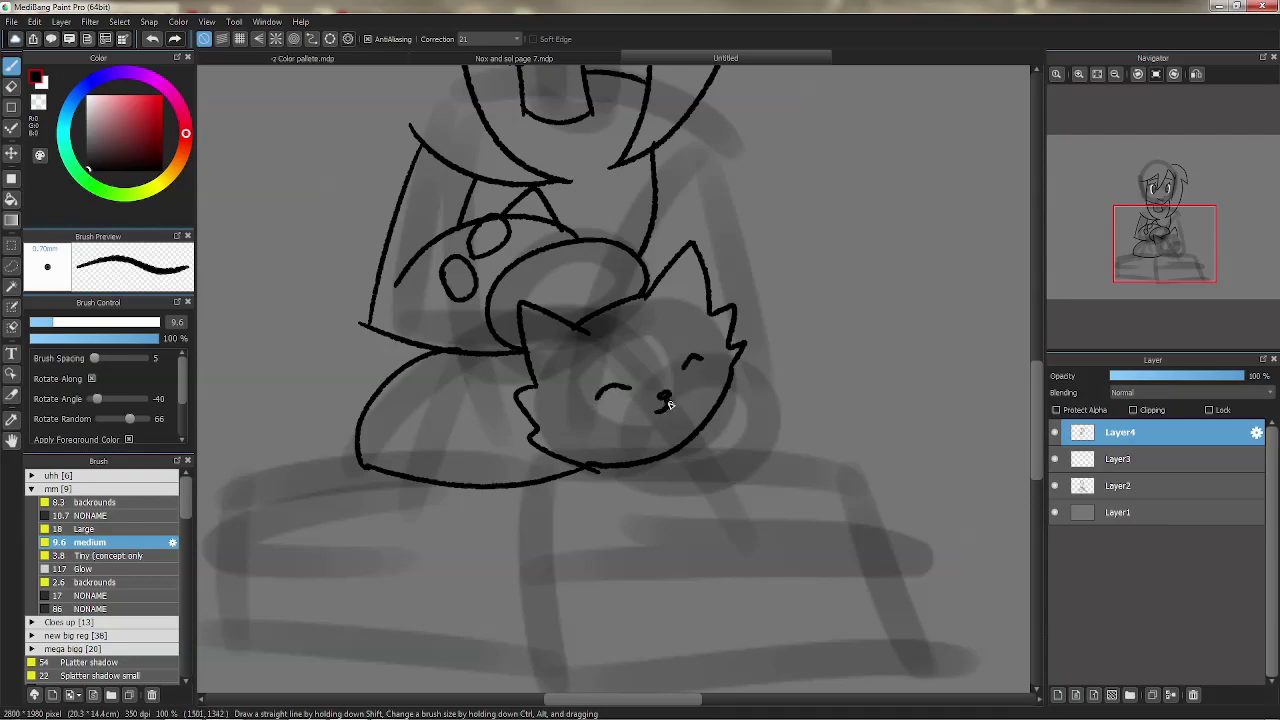
drag(706, 267, 680, 279)
Ink the second knee behind the animal's head and the long outer line running down from the shoulder.
drag(706, 398, 645, 492)
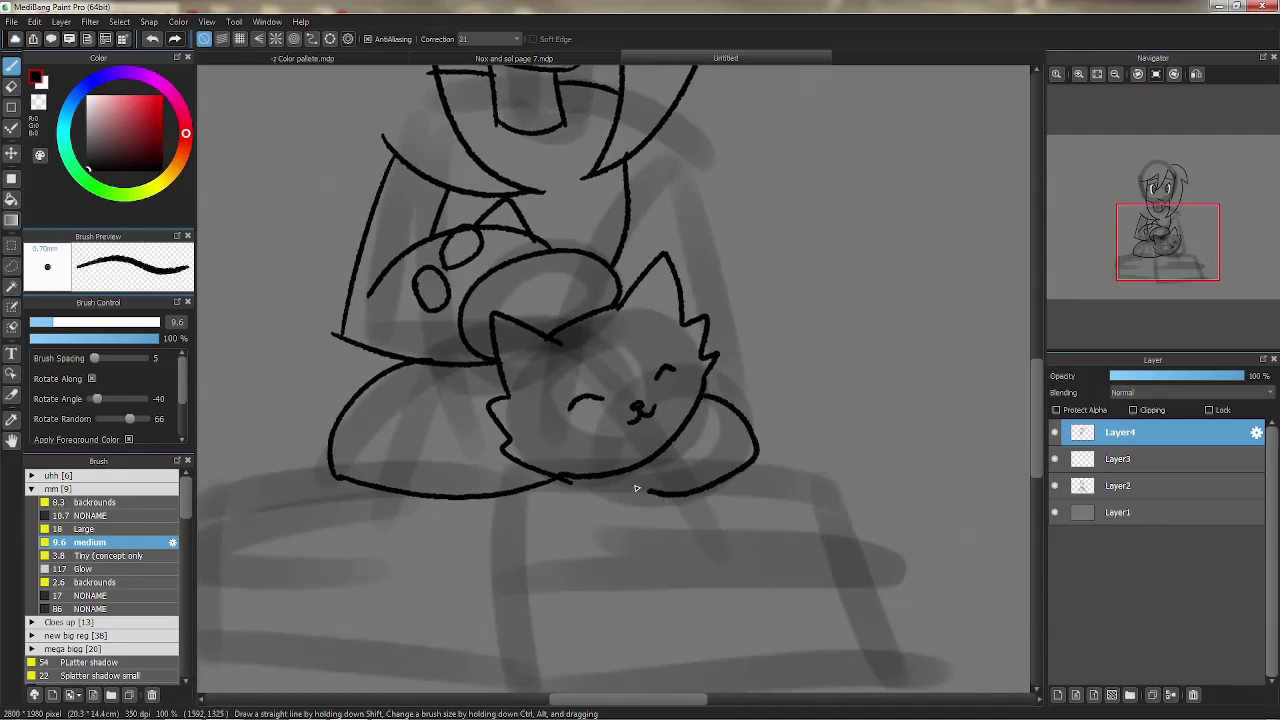
mouse_move(792, 394)
mouse_down()
mouse_move(786, 457)
mouse_move(655, 174)
mouse_up()
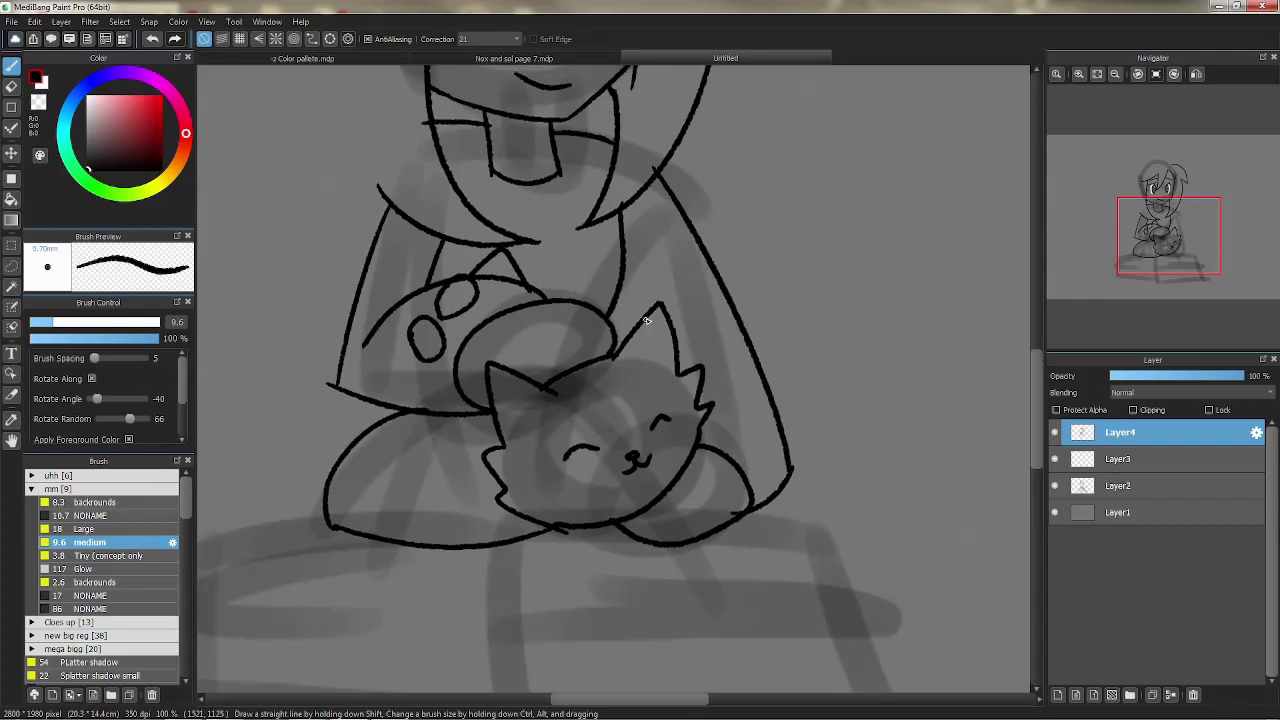
key(ctrl+z)
drag(701, 402, 716, 380)
Ink the large rounded outer hair outline over the top of the head and down past the face.
mouse_move(673, 90)
mouse_down()
mouse_move(727, 369)
mouse_move(781, 470)
mouse_up()
mouse_move(745, 184)
mouse_down()
mouse_move(446, 326)
mouse_move(448, 357)
mouse_move(405, 392)
mouse_up()
key(ctrl+z)
key(ctrl+z)
drag(765, 178, 452, 438)
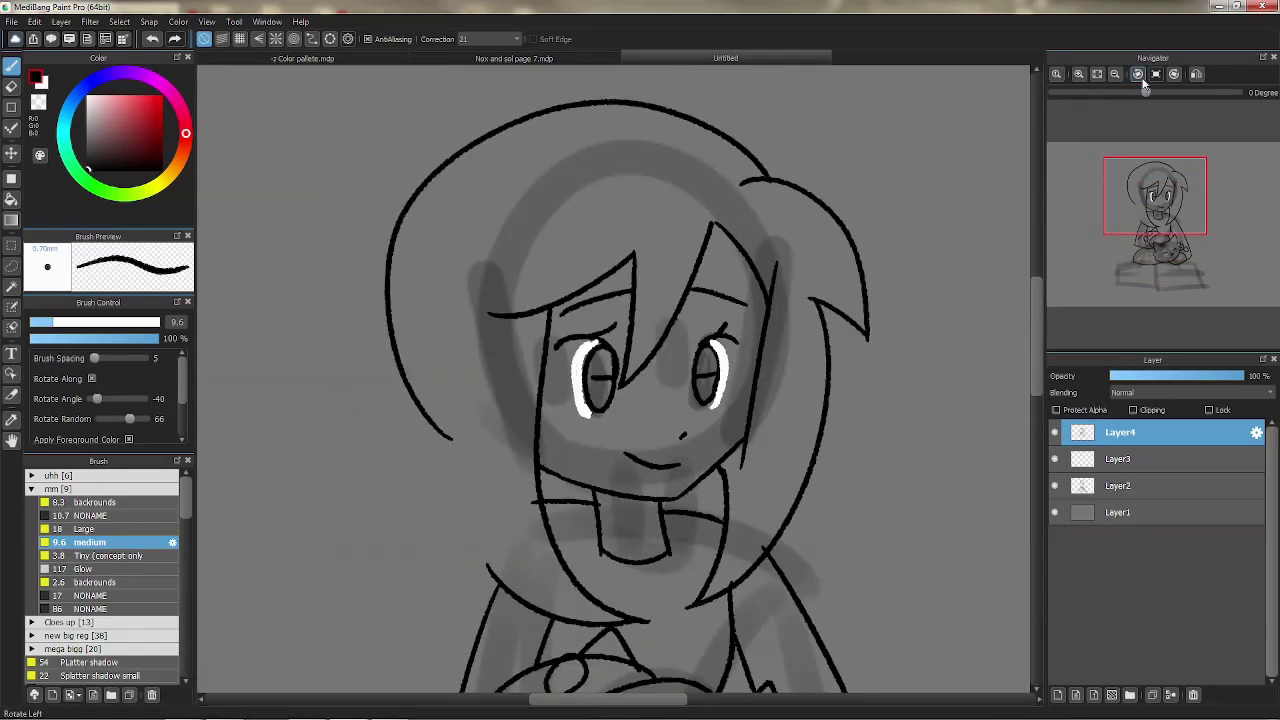
Ink the long outer hair flowing past the shoulder and ending in large flared points.
click(1196, 73)
key(ctrl+z)
mouse_move(460, 177)
mouse_down()
mouse_move(704, 133)
mouse_move(790, 340)
mouse_move(848, 392)
mouse_up()
key(ctrl+z)
key(ctrl+z)
mouse_move(478, 158)
mouse_down()
mouse_move(806, 260)
mouse_move(757, 408)
mouse_move(814, 208)
mouse_move(802, 390)
mouse_up()
key(ctrl+z)
mouse_move(811, 402)
mouse_down()
mouse_move(766, 209)
mouse_move(908, 248)
mouse_move(734, 346)
mouse_move(810, 471)
mouse_up()
drag(810, 471, 694, 465)
Ink the smaller pointed hair ends on the other side and the curled strand on top of the head.
mouse_move(388, 313)
mouse_down()
mouse_move(466, 383)
mouse_move(343, 349)
mouse_up()
drag(343, 349, 433, 458)
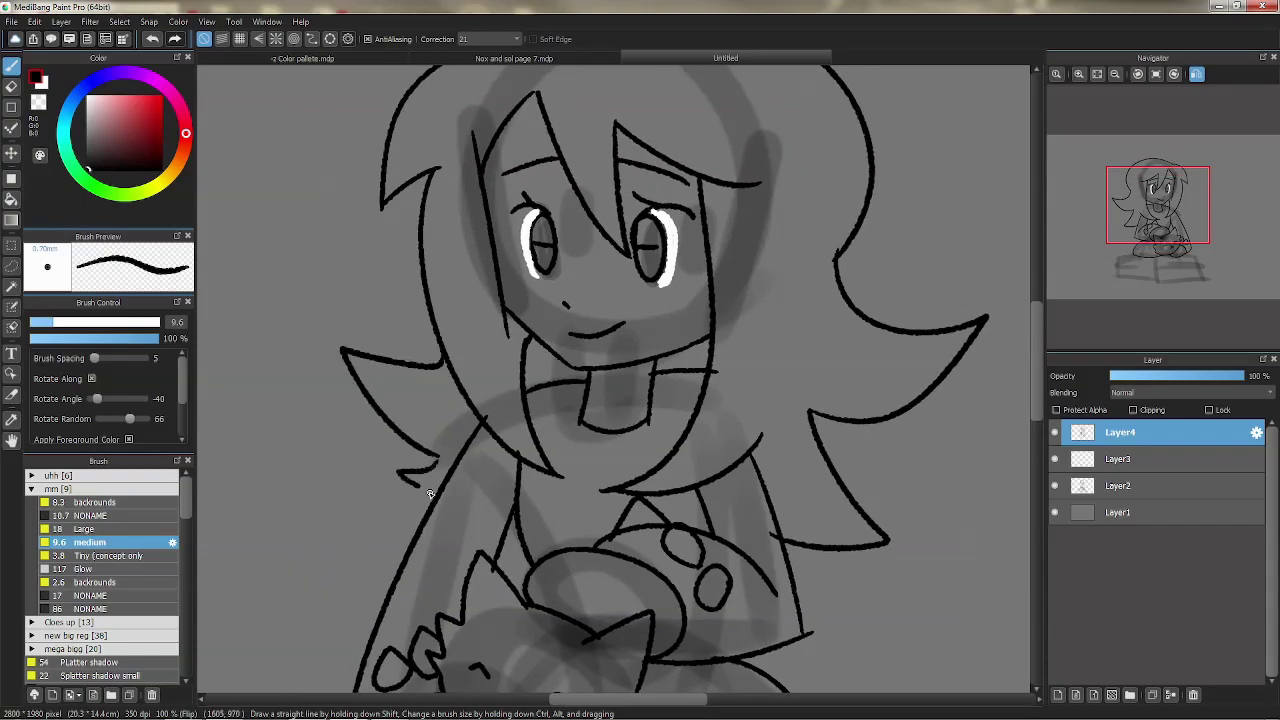
drag(545, 260, 535, 425)
mouse_move(478, 207)
mouse_down()
mouse_move(541, 134)
mouse_move(479, 211)
mouse_up()
drag(483, 410, 514, 186)
drag(624, 425, 604, 312)
click(1197, 74)
Ink the two converging jacket opening lines running from the neck down to the hand.
drag(580, 250, 640, 313)
drag(648, 252, 640, 374)
drag(633, 325, 639, 344)
key(ctrl+z)
key(ctrl+z)
key(ctrl+z)
key(ctrl+z)
drag(581, 249, 654, 357)
drag(648, 250, 655, 374)
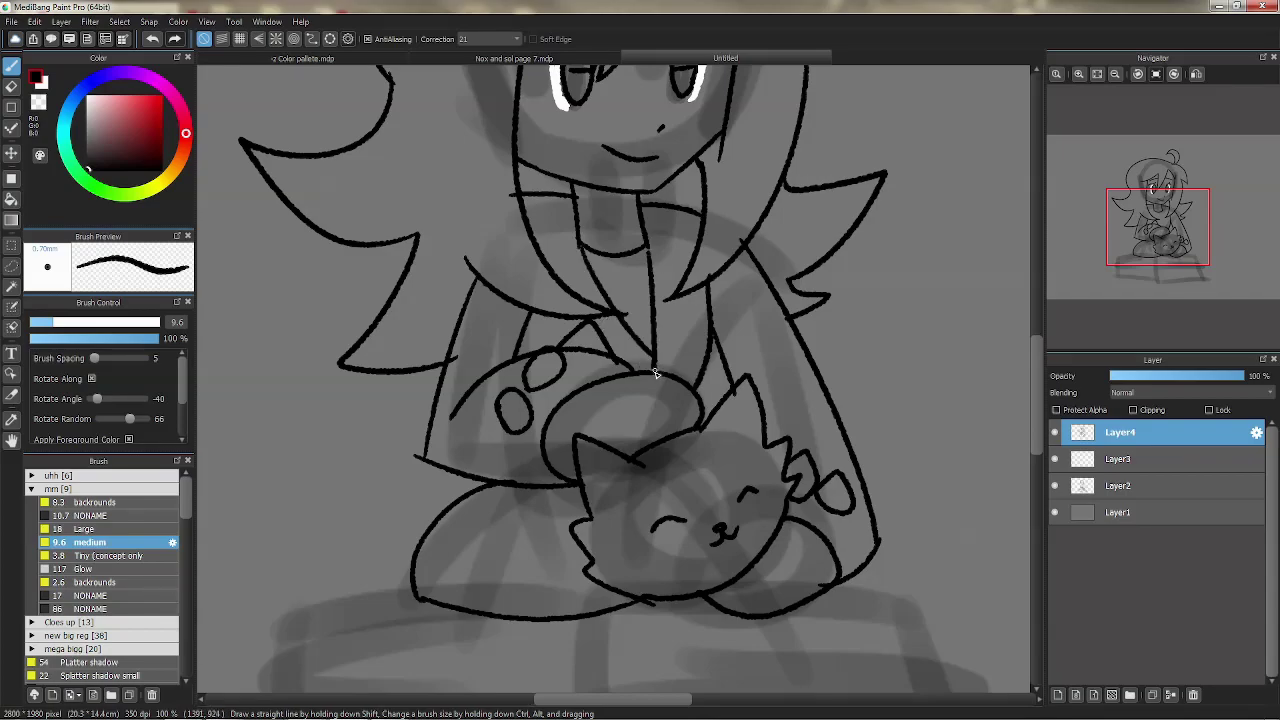
Ink the first wide, boxy boot below the animal's head over the rough sketch.
scroll(655, 374, down, 5)
mouse_move(545, 252)
mouse_down()
mouse_move(544, 428)
mouse_move(929, 413)
mouse_up()
key(ctrl+z)
mouse_move(546, 428)
mouse_down()
mouse_move(870, 421)
mouse_move(849, 217)
mouse_up()
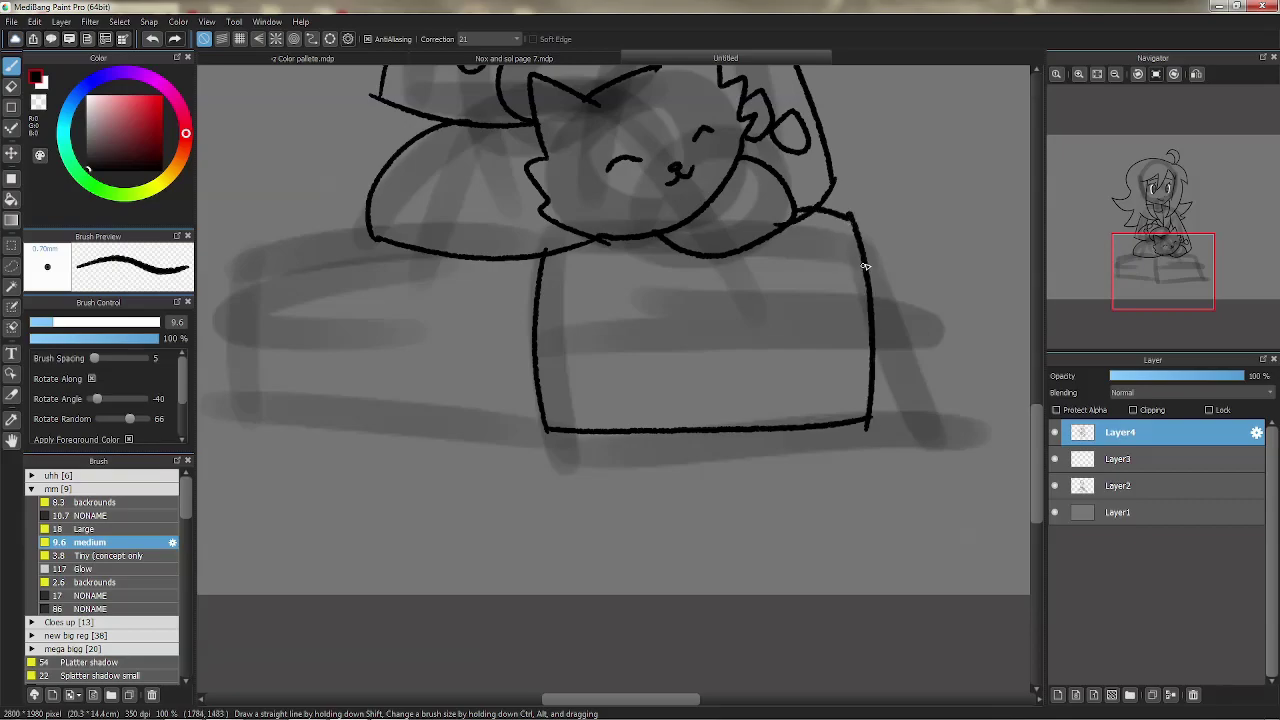
drag(872, 350, 858, 238)
Ink the second wide boot beside the first, with the rounded leg shapes showing at the outer edges.
mouse_move(544, 430)
mouse_down()
mouse_move(272, 413)
mouse_move(343, 214)
mouse_move(366, 207)
mouse_up()
mouse_move(265, 354)
mouse_down()
mouse_move(243, 311)
mouse_move(380, 181)
mouse_move(255, 257)
mouse_up()
key(ctrl+z)
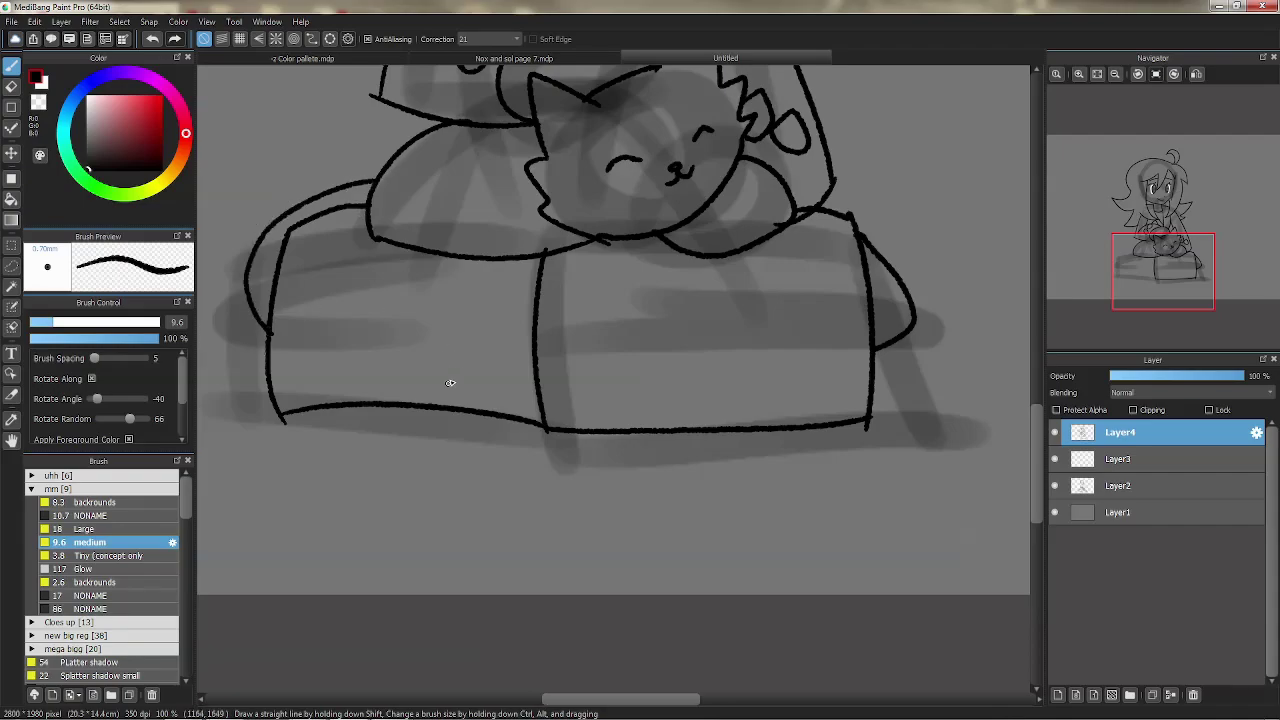
key(ctrl+z)
Ink two stacked ovals and a pointed claw on the front of each boot.
drag(480, 351, 434, 394)
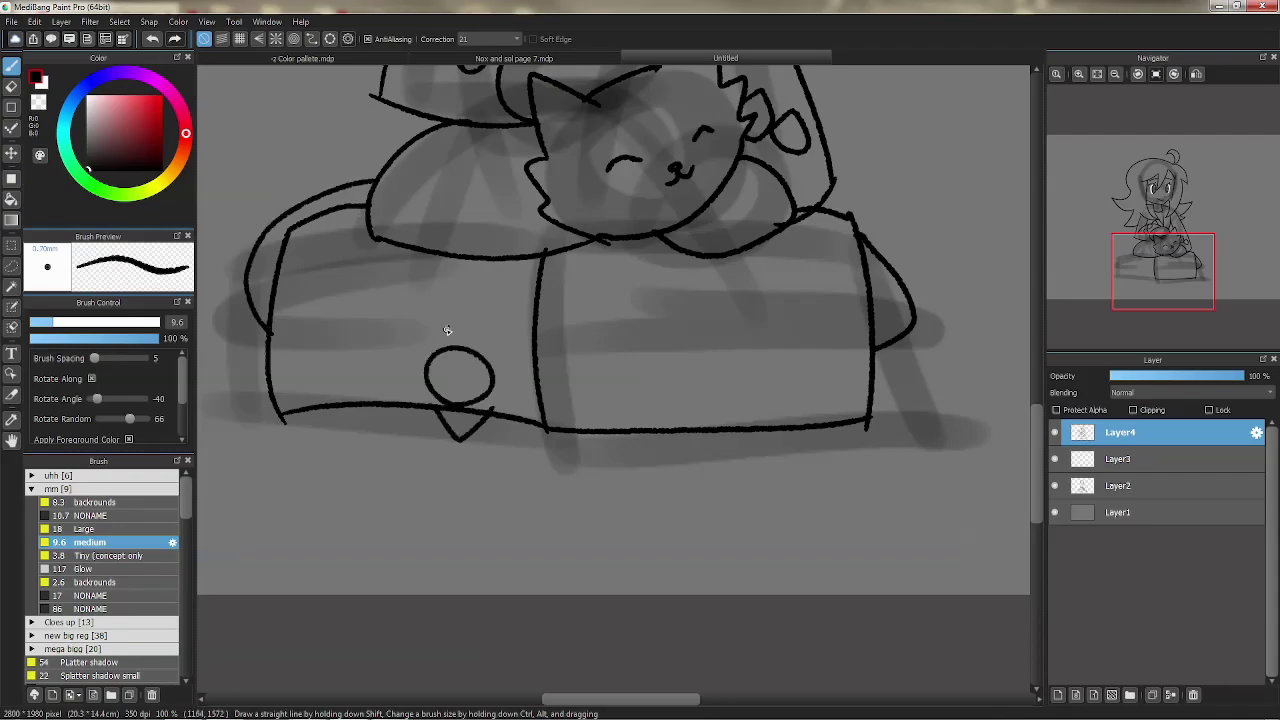
drag(447, 328, 466, 355)
key(ctrl+z)
drag(560, 431, 658, 425)
mouse_move(584, 390)
mouse_down()
mouse_move(631, 363)
mouse_move(606, 408)
mouse_up()
mouse_move(611, 339)
mouse_down()
mouse_move(624, 361)
mouse_move(610, 340)
mouse_up()
Ink the animal's long curved tail beside the character's leg and small triangles inside both its ears.
drag(674, 177, 686, 309)
mouse_move(439, 297)
mouse_down()
mouse_move(566, 394)
mouse_move(451, 276)
mouse_move(344, 328)
mouse_up()
key(ctrl+z)
mouse_move(534, 389)
mouse_down()
mouse_move(434, 334)
mouse_move(437, 211)
mouse_up()
key(ctrl+z)
mouse_move(536, 385)
mouse_down()
mouse_move(371, 251)
mouse_move(337, 286)
mouse_move(518, 412)
mouse_up()
mouse_move(685, 318)
mouse_down()
mouse_move(637, 457)
mouse_move(611, 422)
mouse_up()
key(ctrl+z)
mouse_move(716, 397)
mouse_down()
mouse_move(743, 405)
mouse_move(736, 378)
mouse_up()
key(ctrl+z)
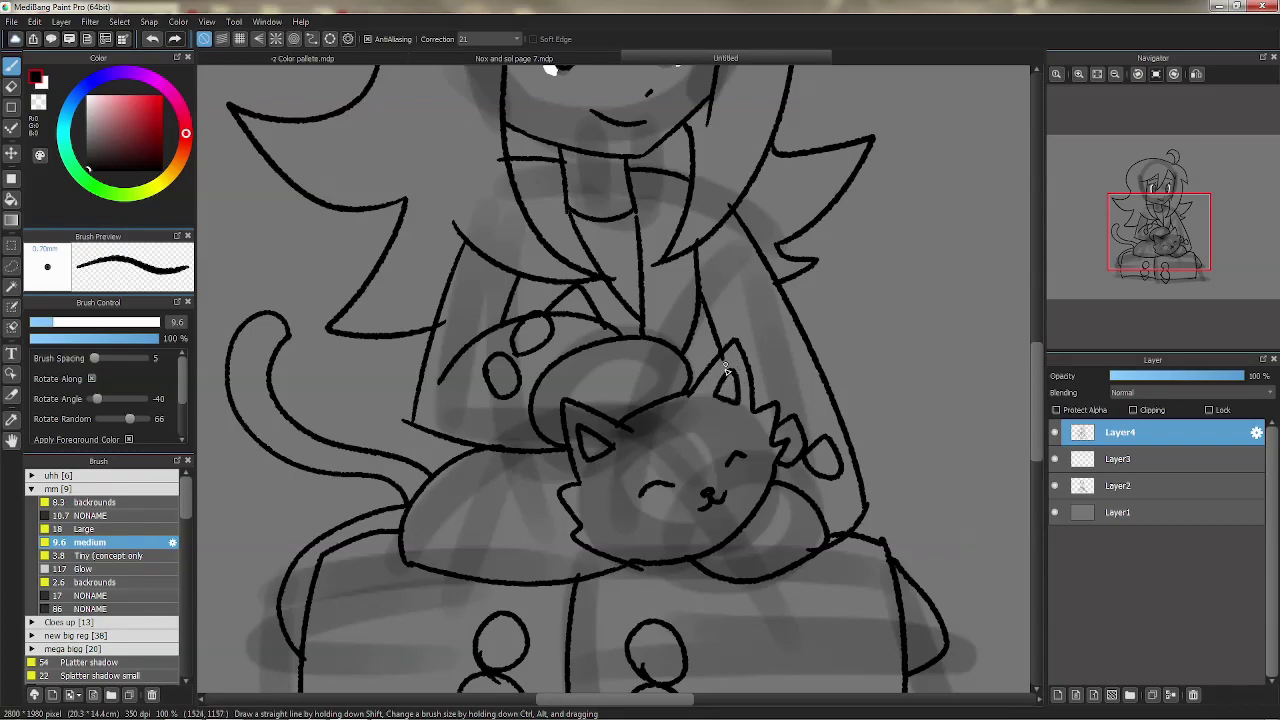
drag(757, 252, 758, 322)
On Layer3, block in the whole figure near-black with the Pencil brush at size 1000 and clear the colour outside the outline.
click(1097, 75)
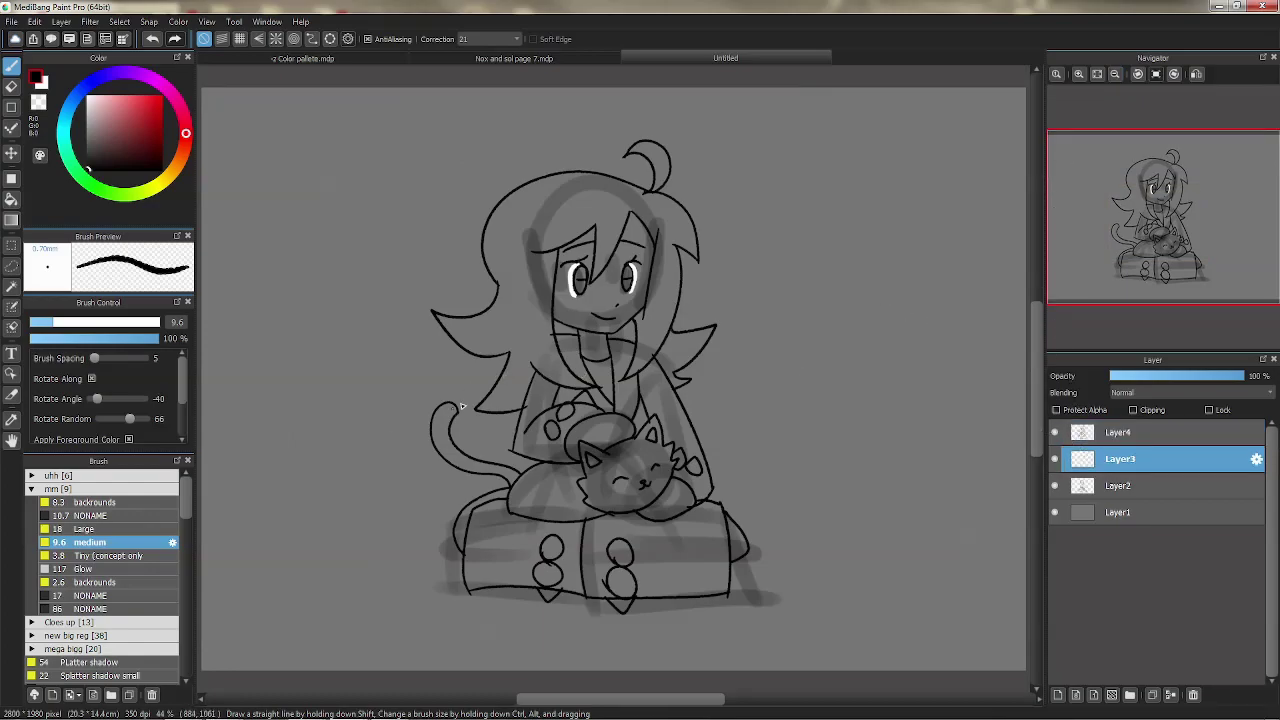
drag(1009, 336, 1043, 444)
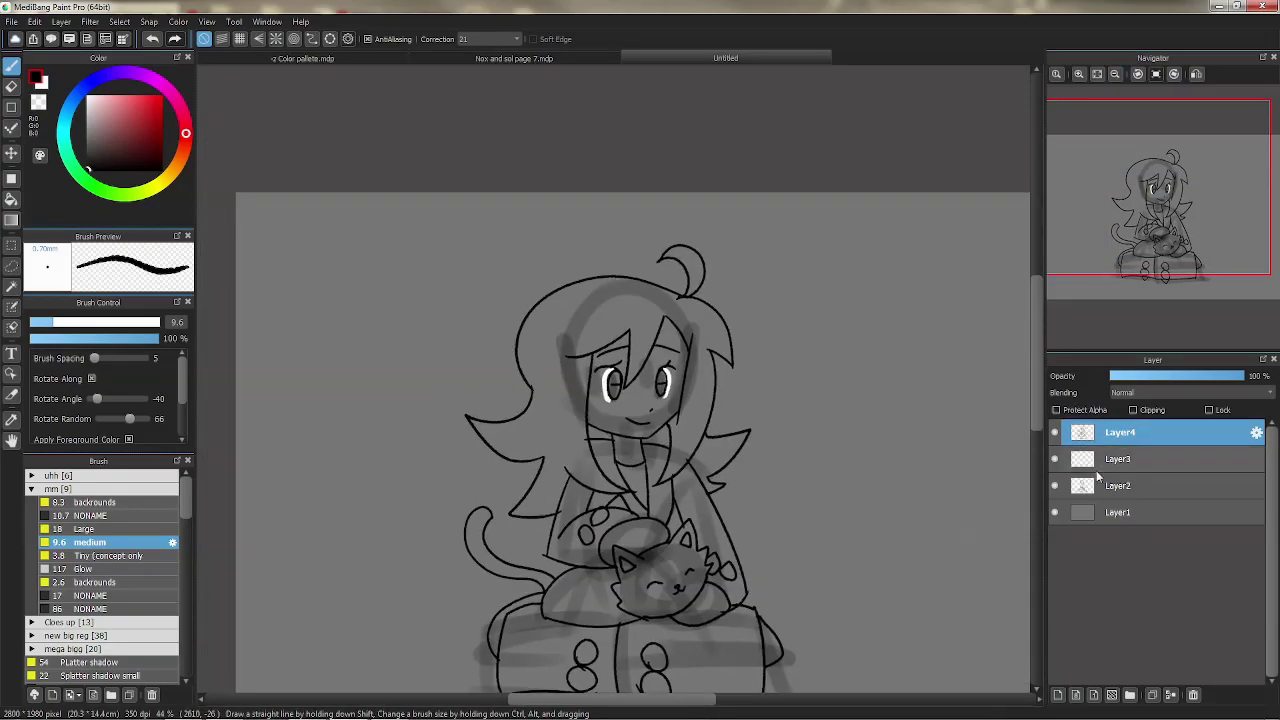
click(1098, 463)
click(1097, 75)
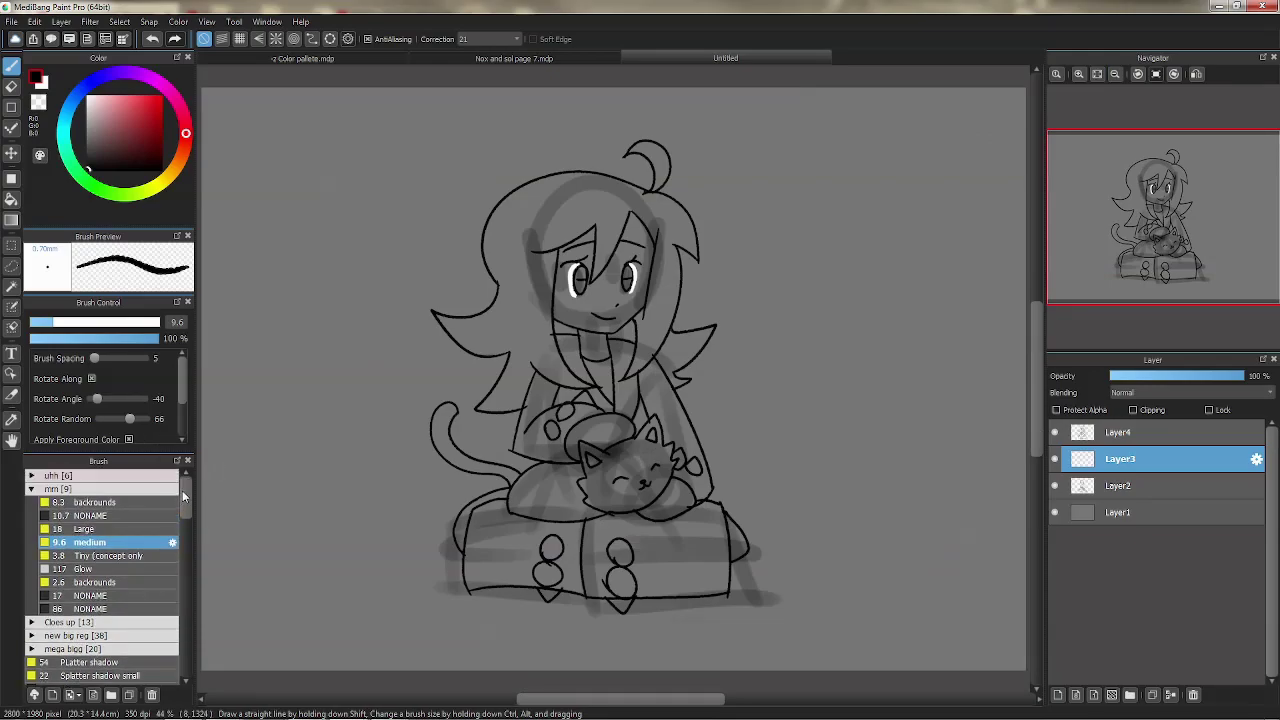
scroll(135, 485, up, 2)
scroll(120, 560, down, 3)
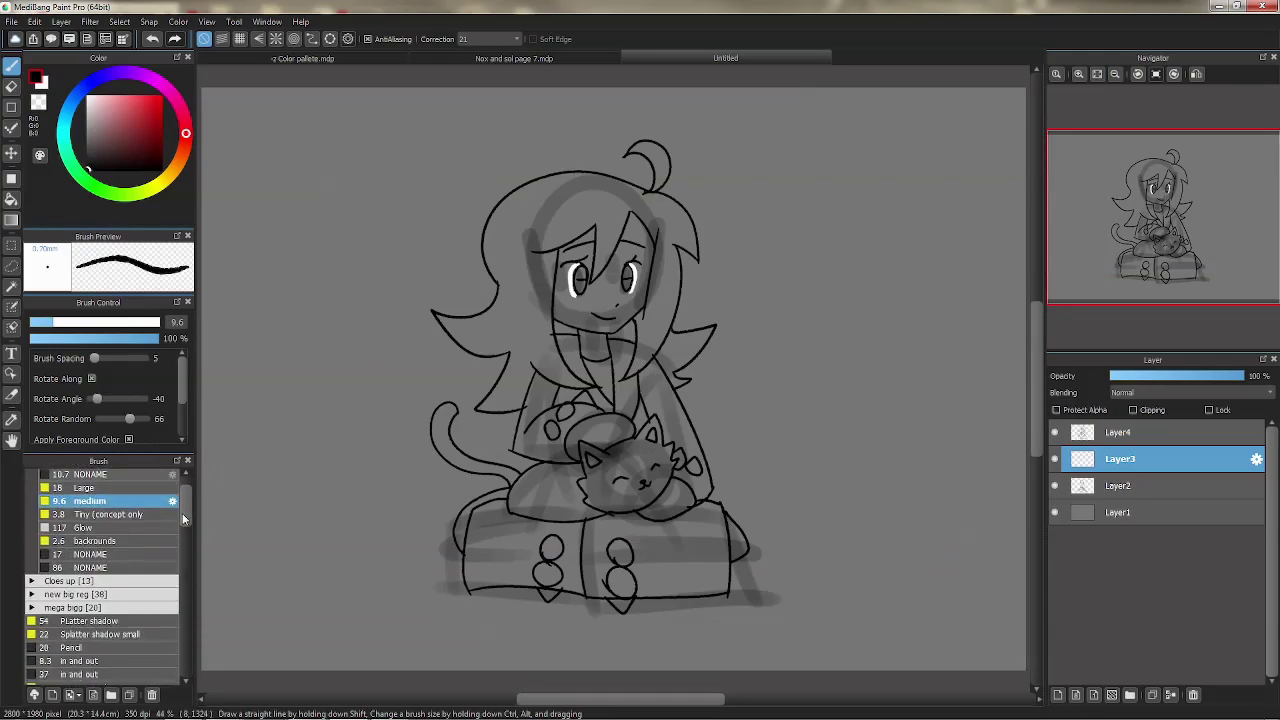
click(72, 624)
drag(164, 331, 182, 338)
drag(186, 507, 185, 499)
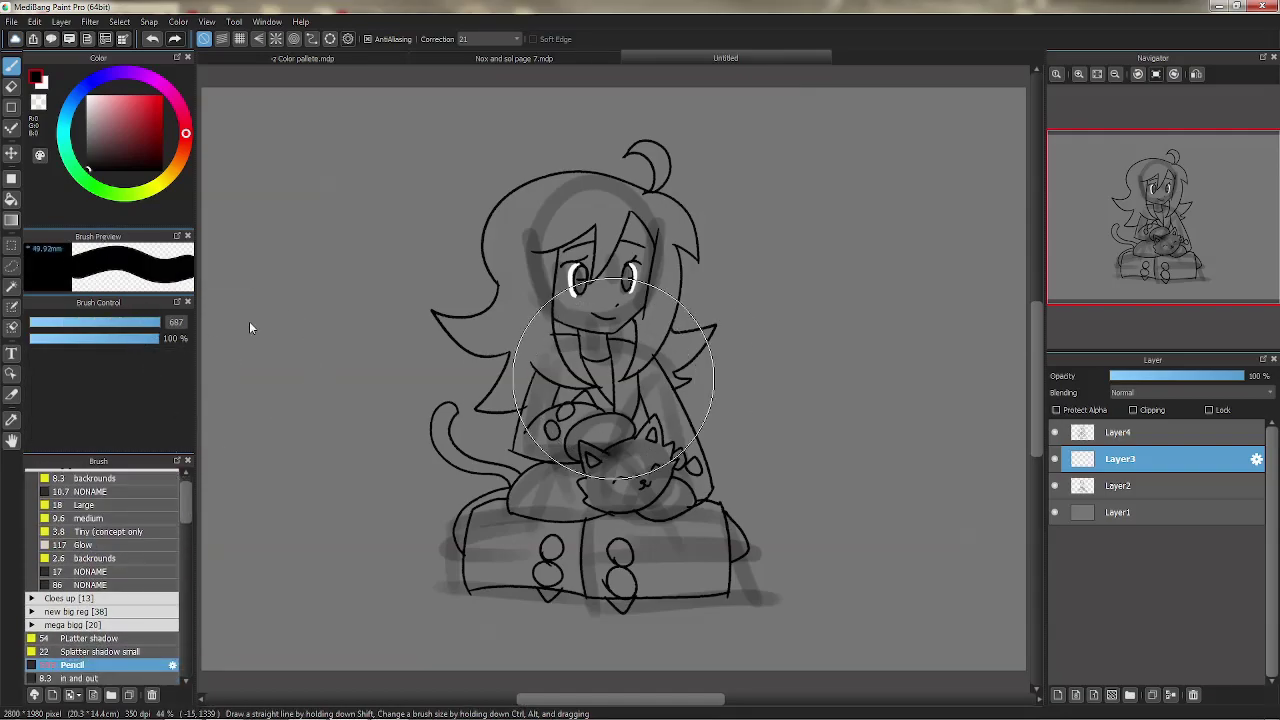
right_click(678, 245)
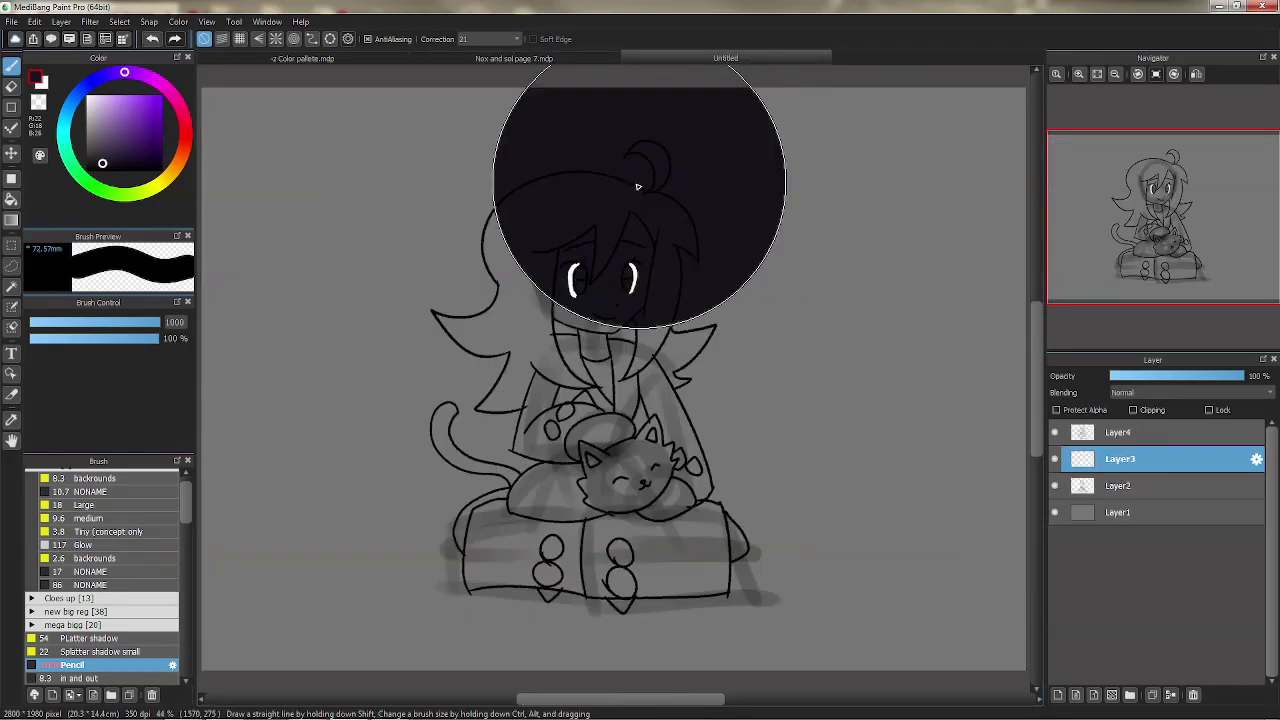
mouse_move(595, 140)
mouse_down()
mouse_move(575, 530)
mouse_move(497, 343)
mouse_move(712, 324)
mouse_up()
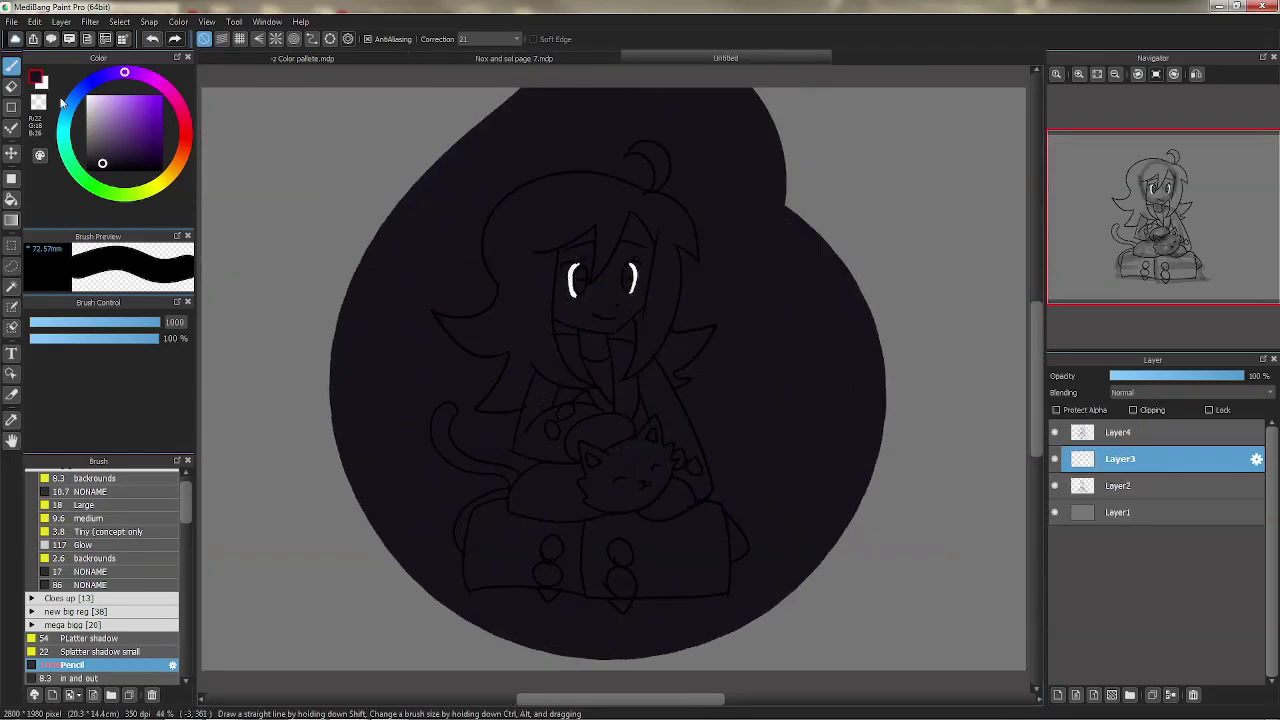
click(11, 200)
click(418, 374)
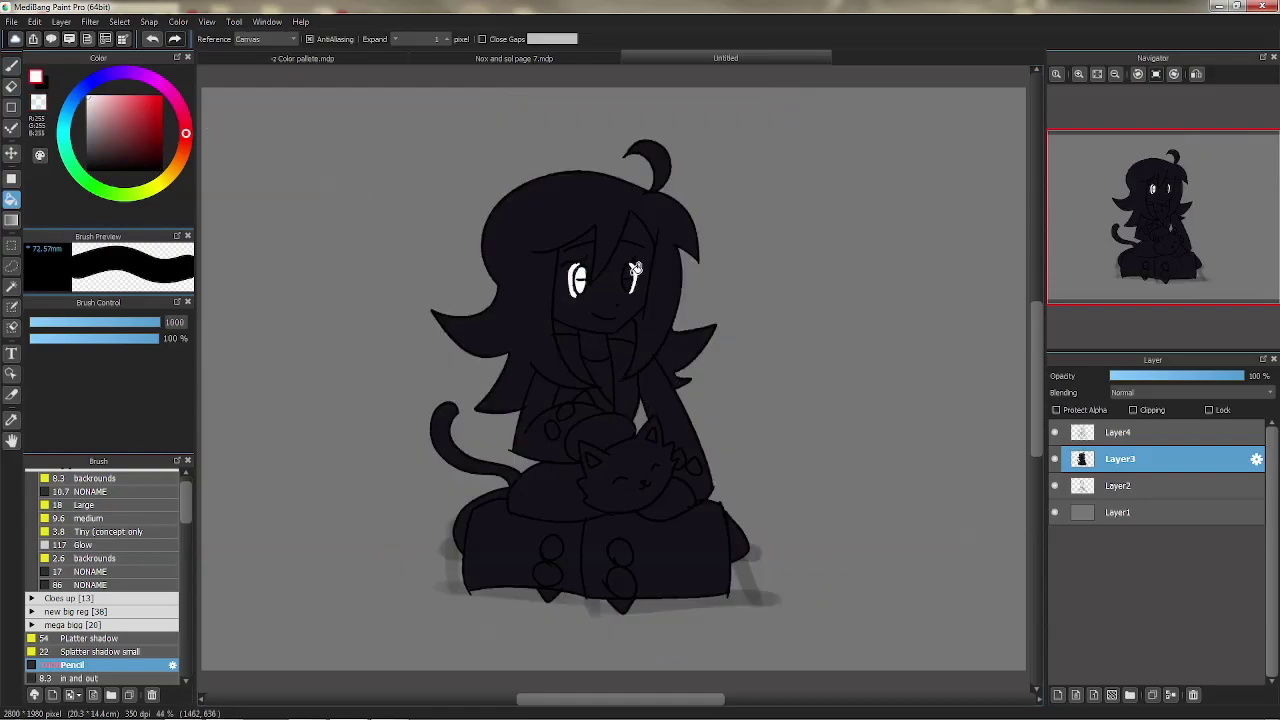
Undo the white iris fill and close the gap in the iris dividing line on Layer4 with the black medium brush.
click(1078, 74)
click(1078, 74)
click(1078, 74)
drag(790, 208, 836, 448)
click(1085, 430)
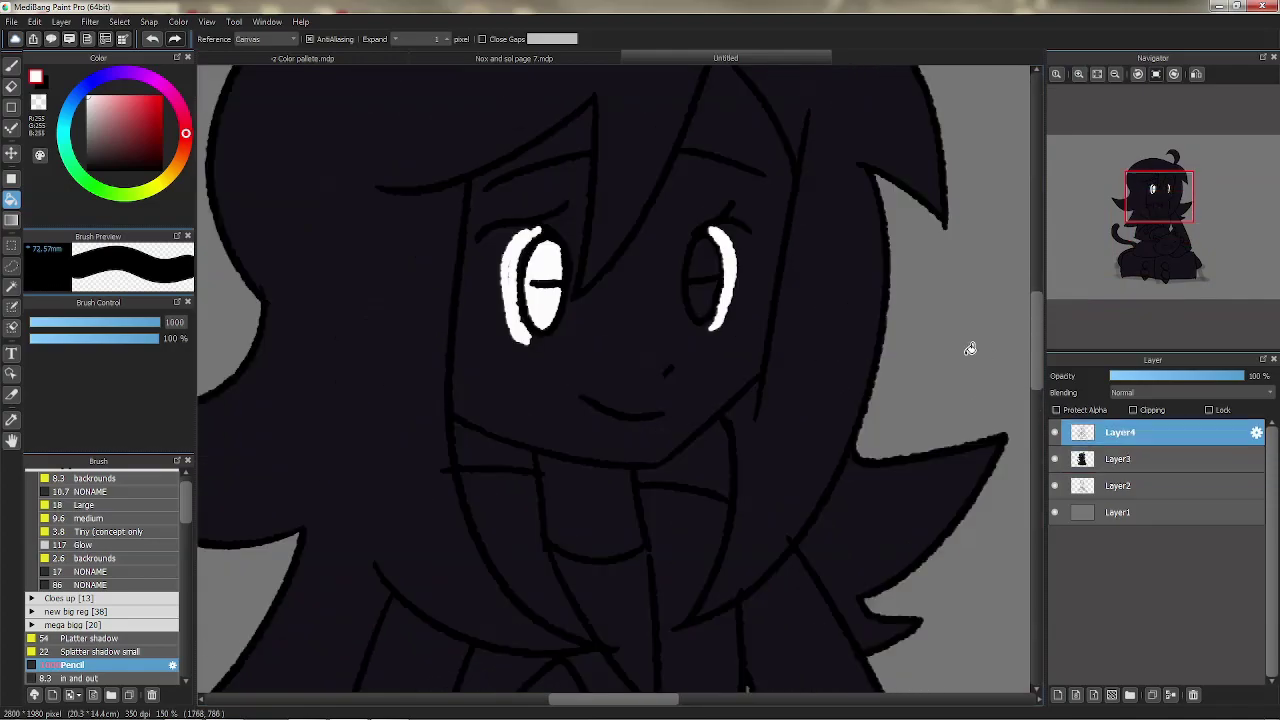
click(46, 82)
click(11, 66)
click(87, 518)
key(ctrl+z)
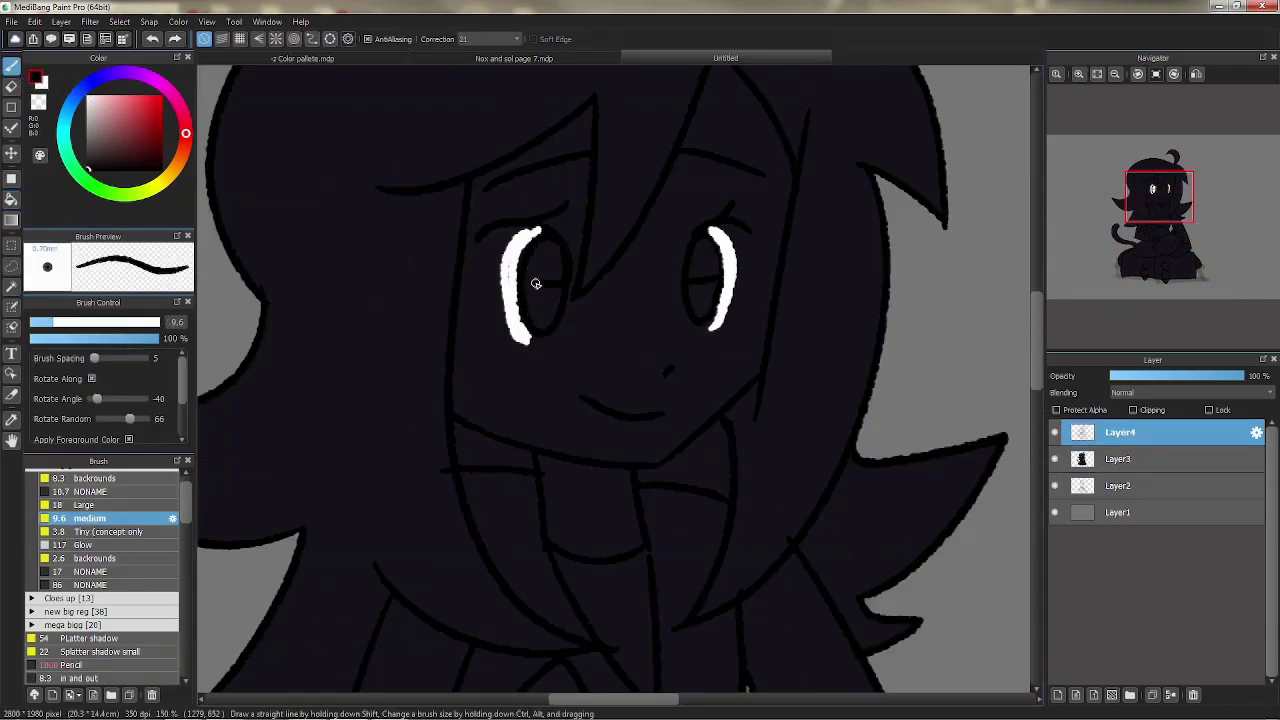
On Layer3, fill the upper halves of both irises white and the lower halves bright red.
click(1118, 458)
click(48, 82)
click(11, 200)
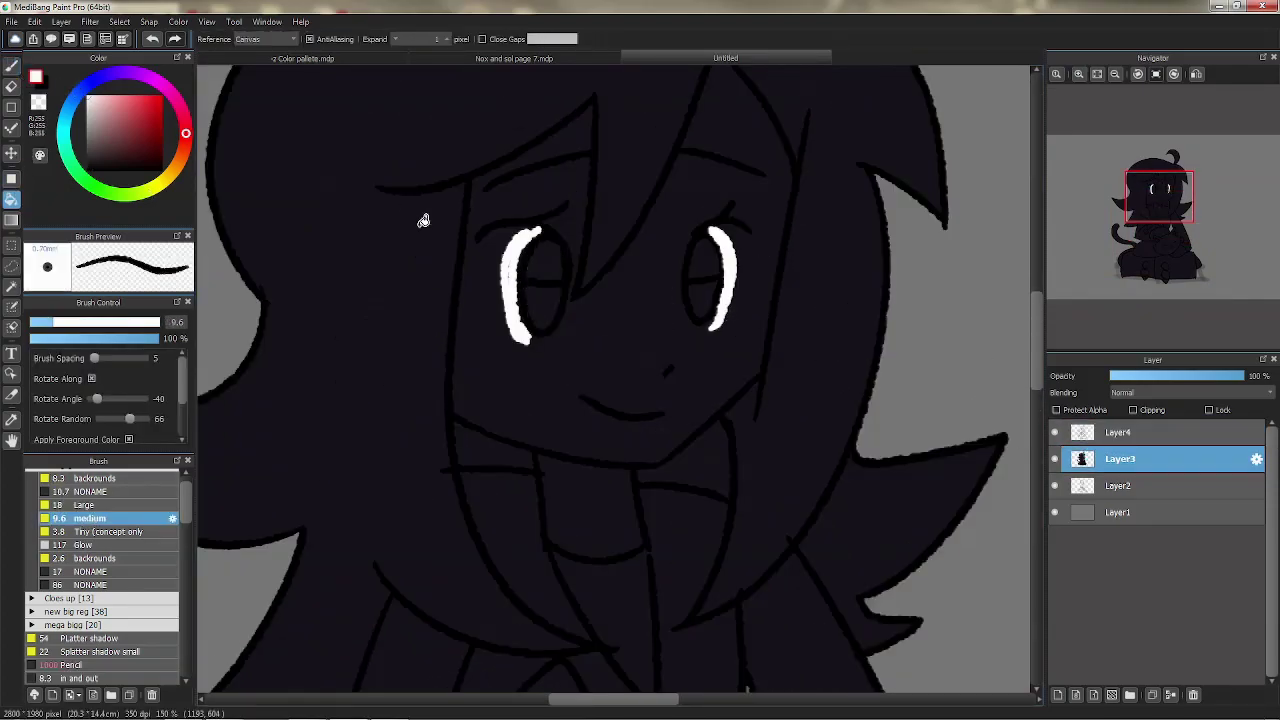
click(543, 264)
click(694, 258)
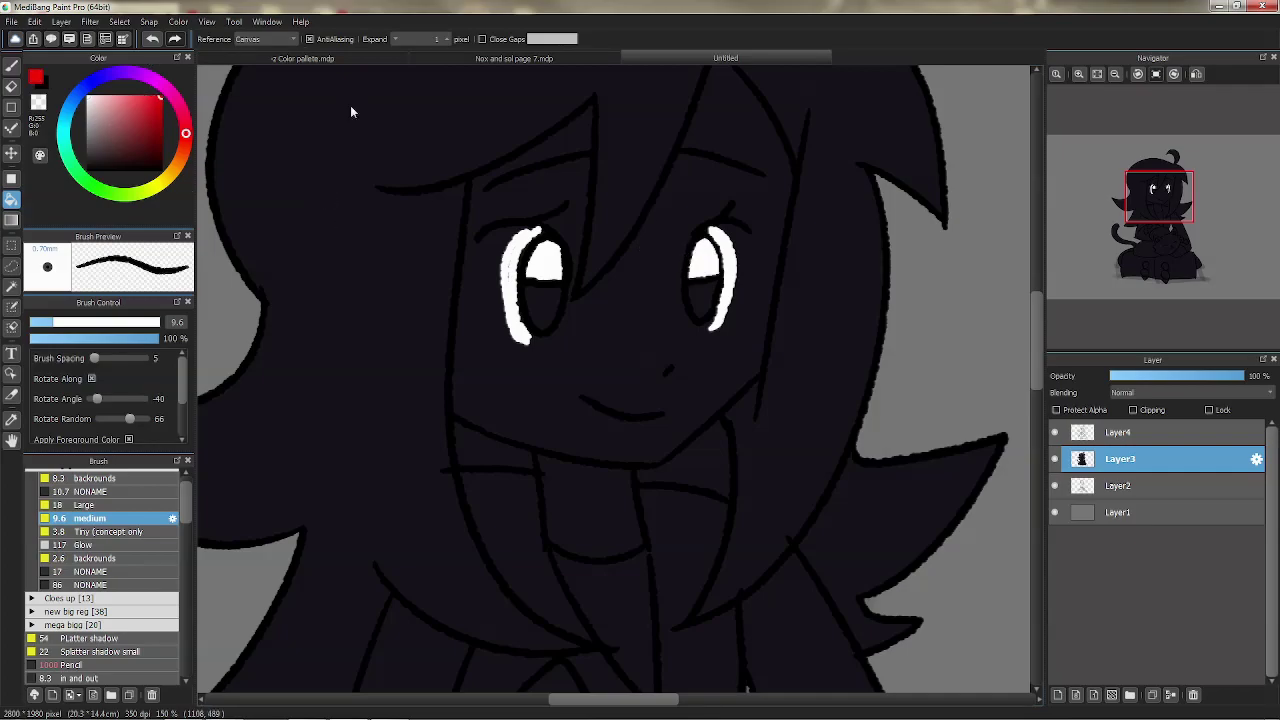
click(535, 292)
click(705, 292)
Fill the face, neck and both hands with the skin colour sampled from the Nox and sol page 7.mdp reference.
scroll(705, 292, down, 4)
drag(730, 297, 707, 188)
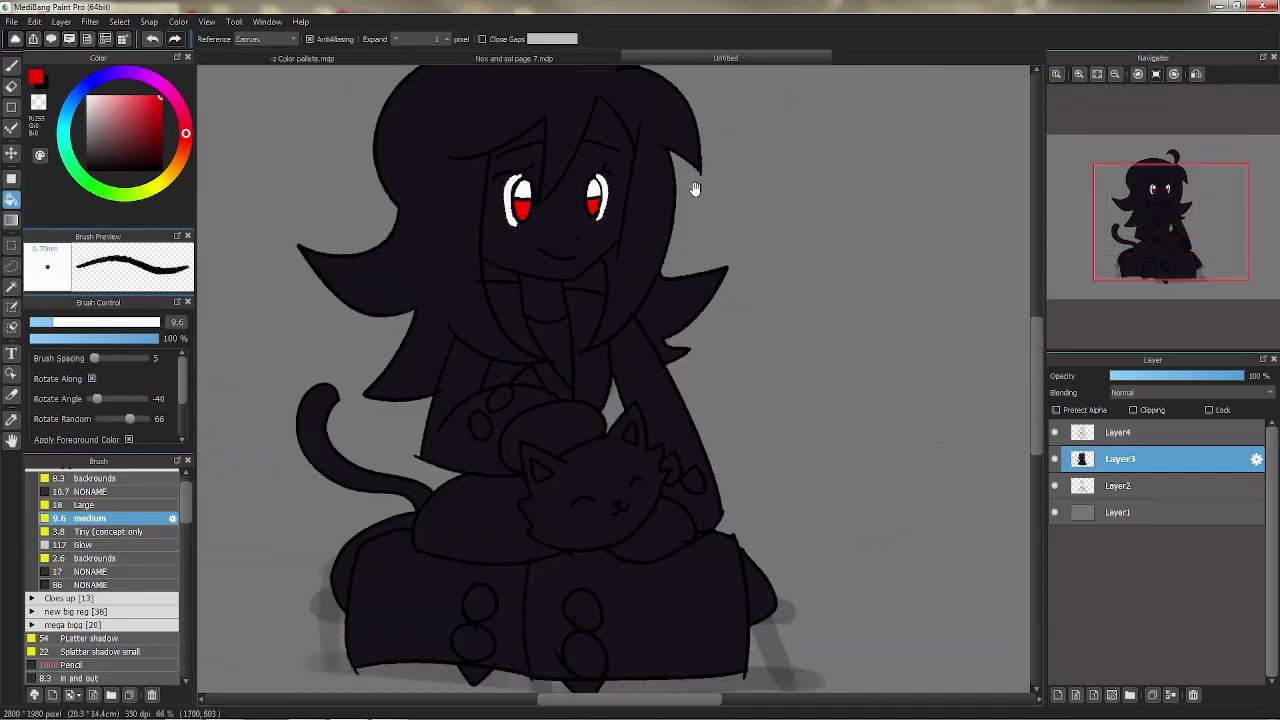
click(559, 56)
right_click(497, 421)
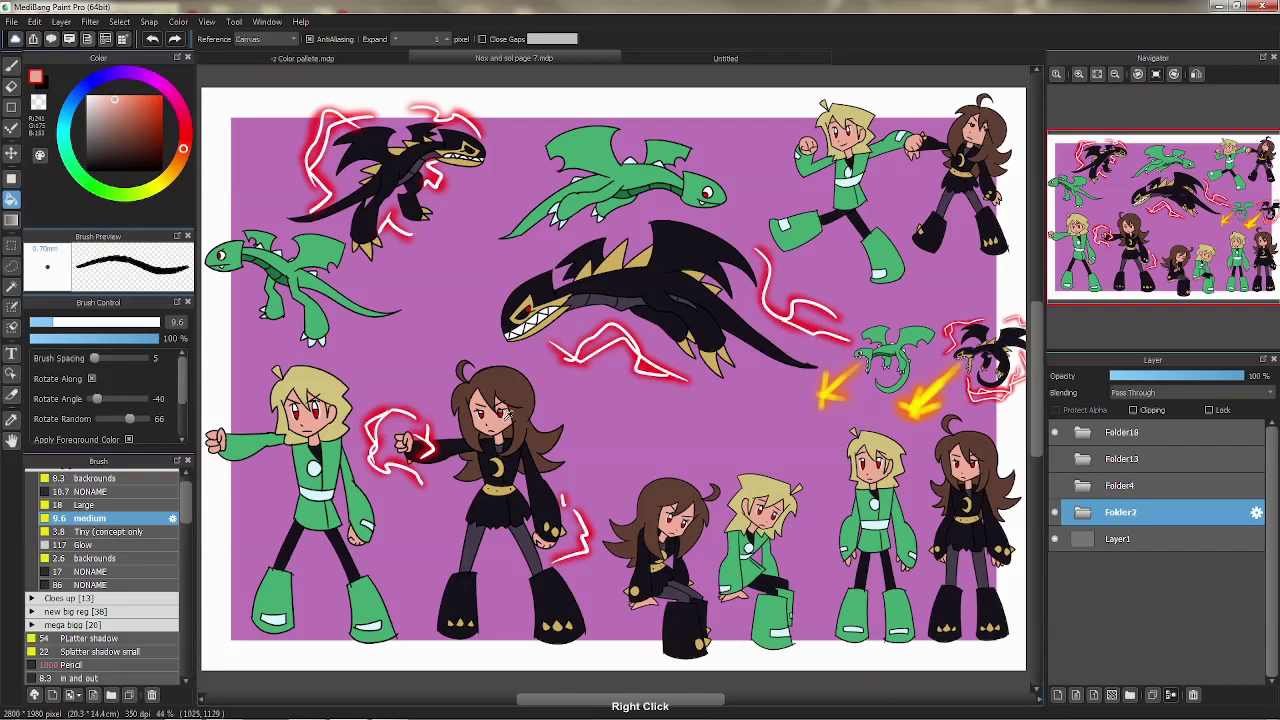
click(726, 57)
click(566, 238)
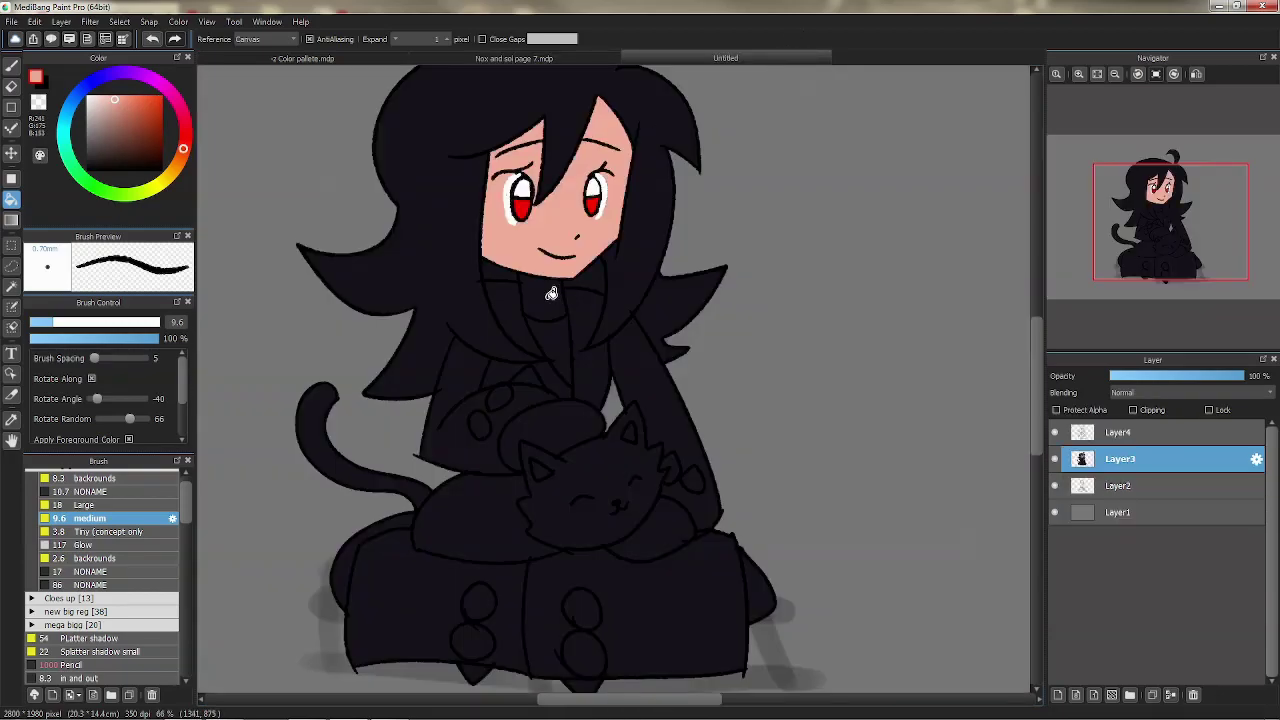
click(550, 296)
click(538, 430)
click(654, 534)
Sample the brown hair colour from the long-haired character in Nox and sol page 7.mdp.
drag(598, 300, 650, 357)
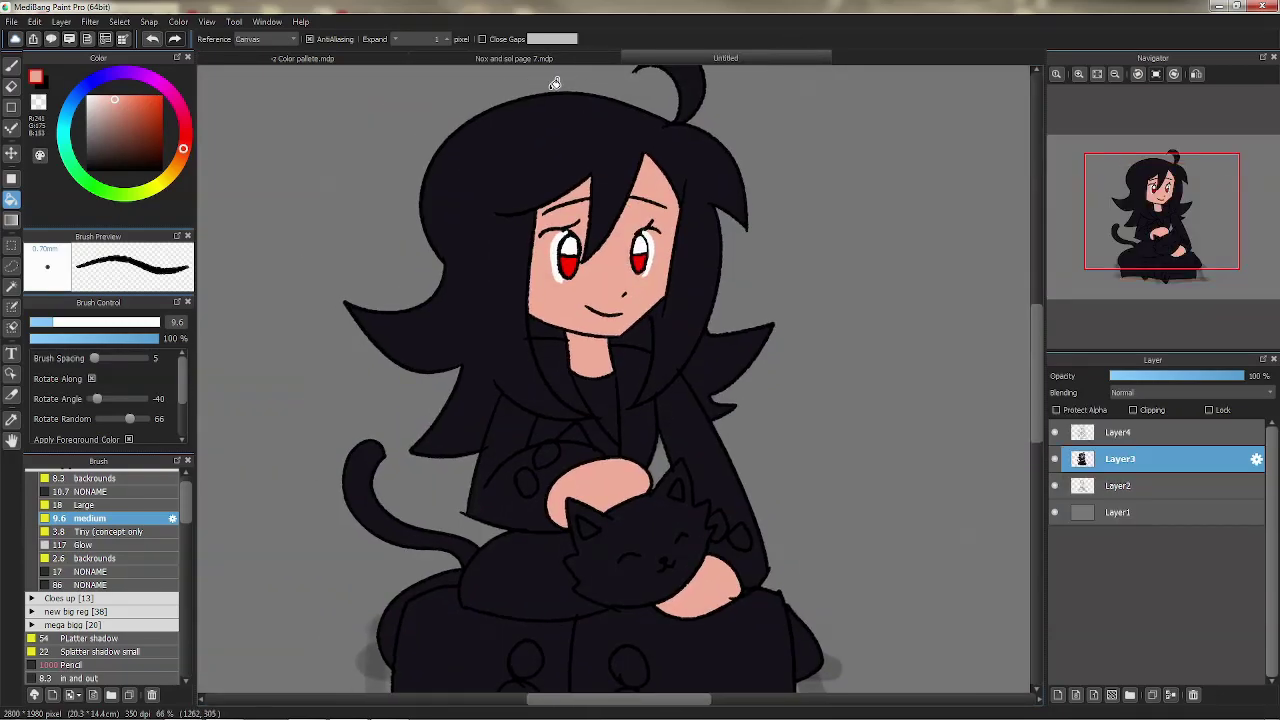
click(564, 58)
right_click(491, 424)
right_click(518, 379)
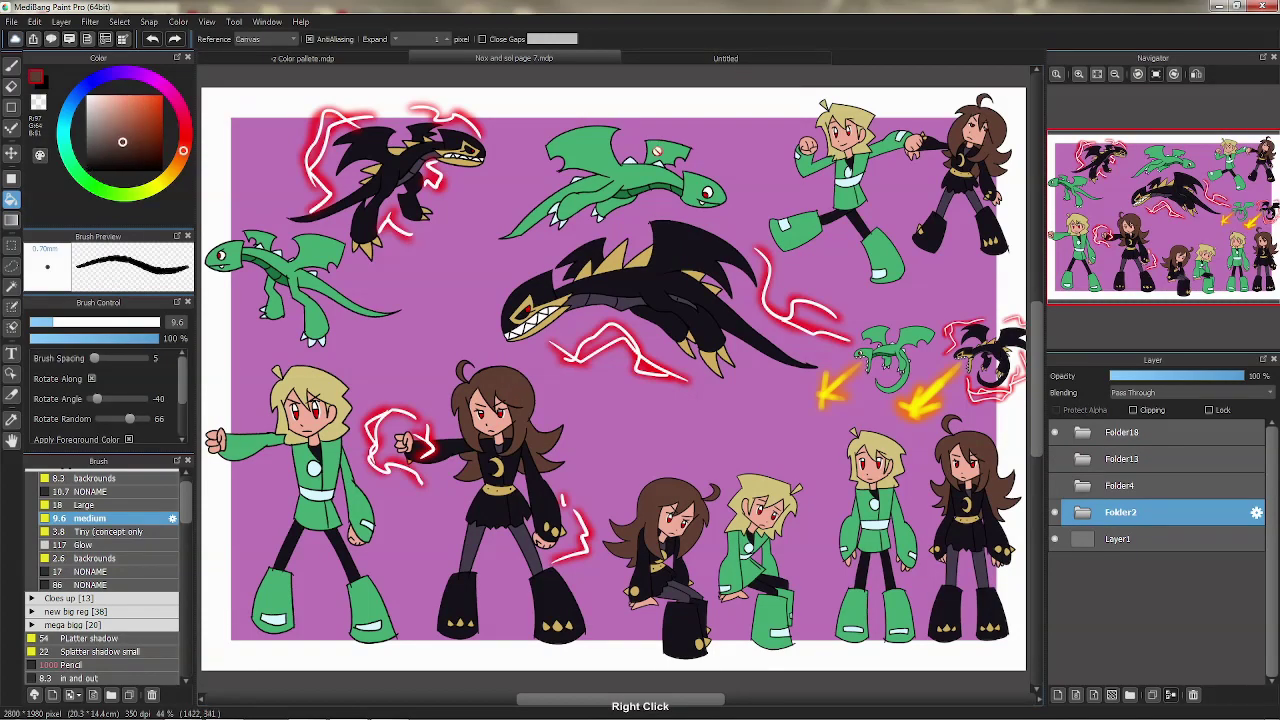
Add a folder to the untitled drawing, paste the purple background into it, and collapse the folder.
click(763, 58)
click(1130, 694)
key(ctrl+v)
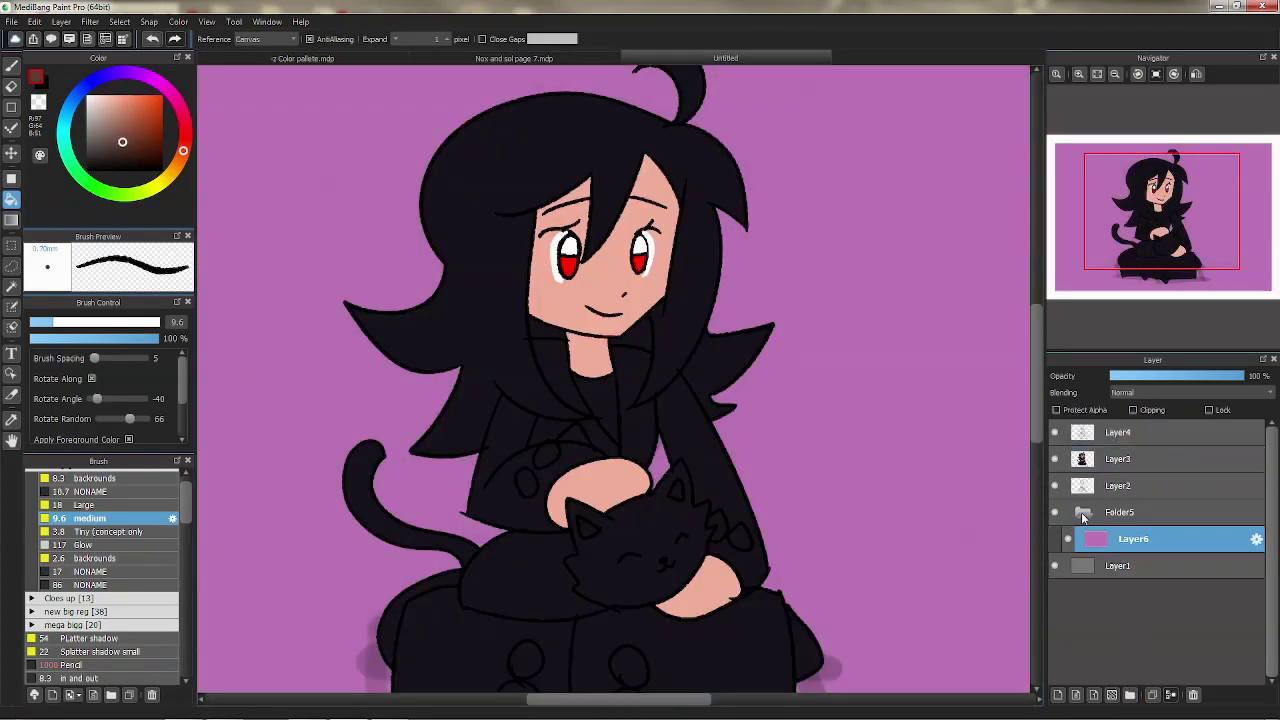
click(1083, 513)
On Layer3, fill the main hair, the curled strand on top and the side hair ends with the sampled brown.
click(1120, 459)
click(720, 190)
click(697, 95)
click(715, 366)
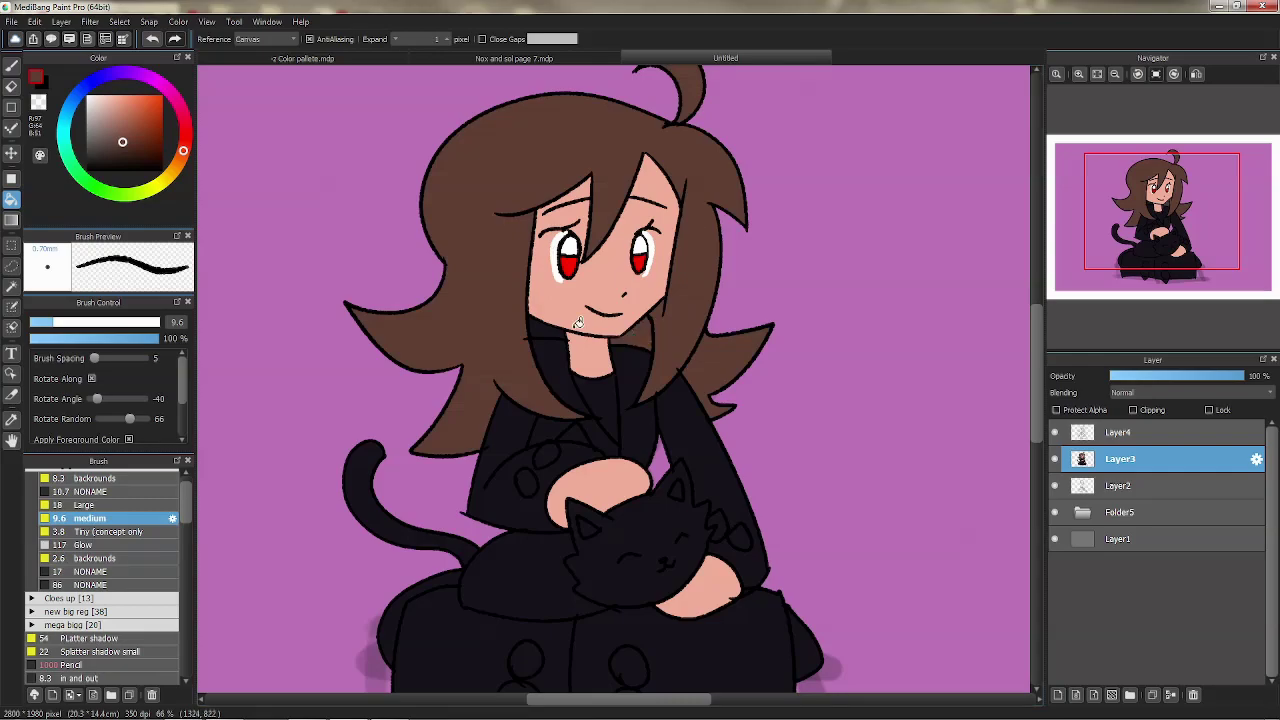
Try filling the shirt area and the leg shapes behind the boots with the reference page's dark purplish grey.
click(543, 58)
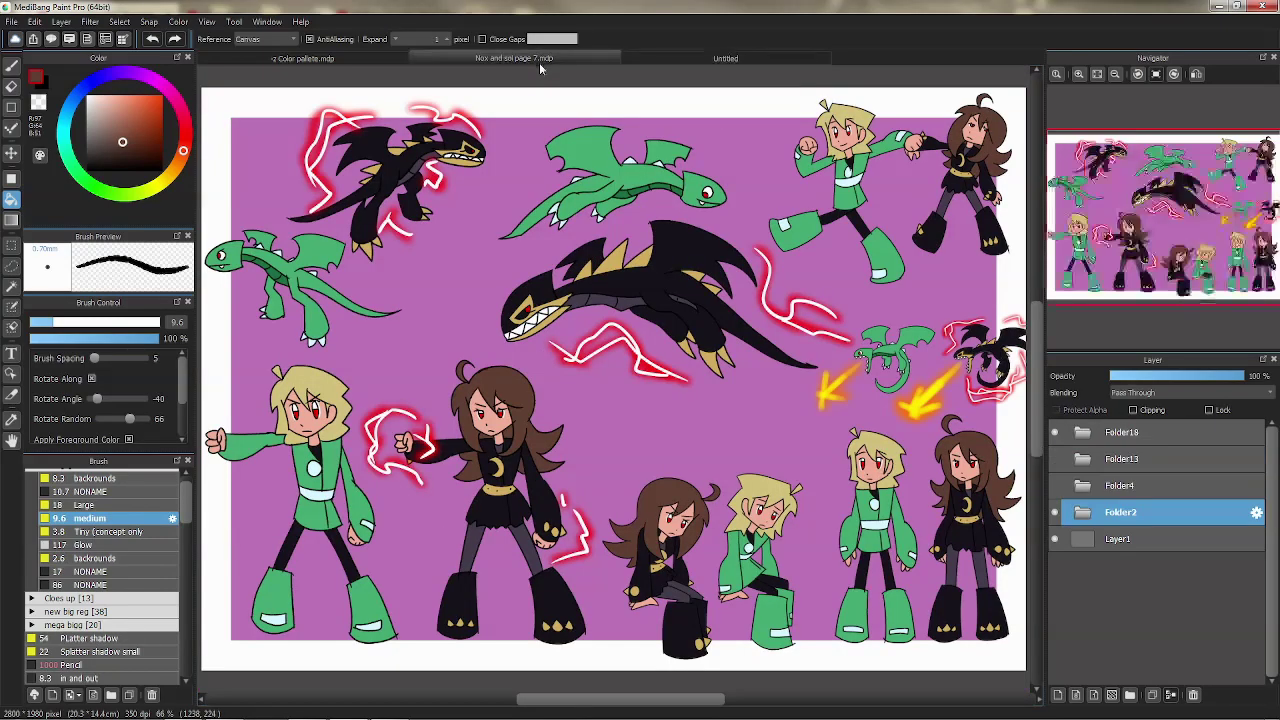
click(748, 58)
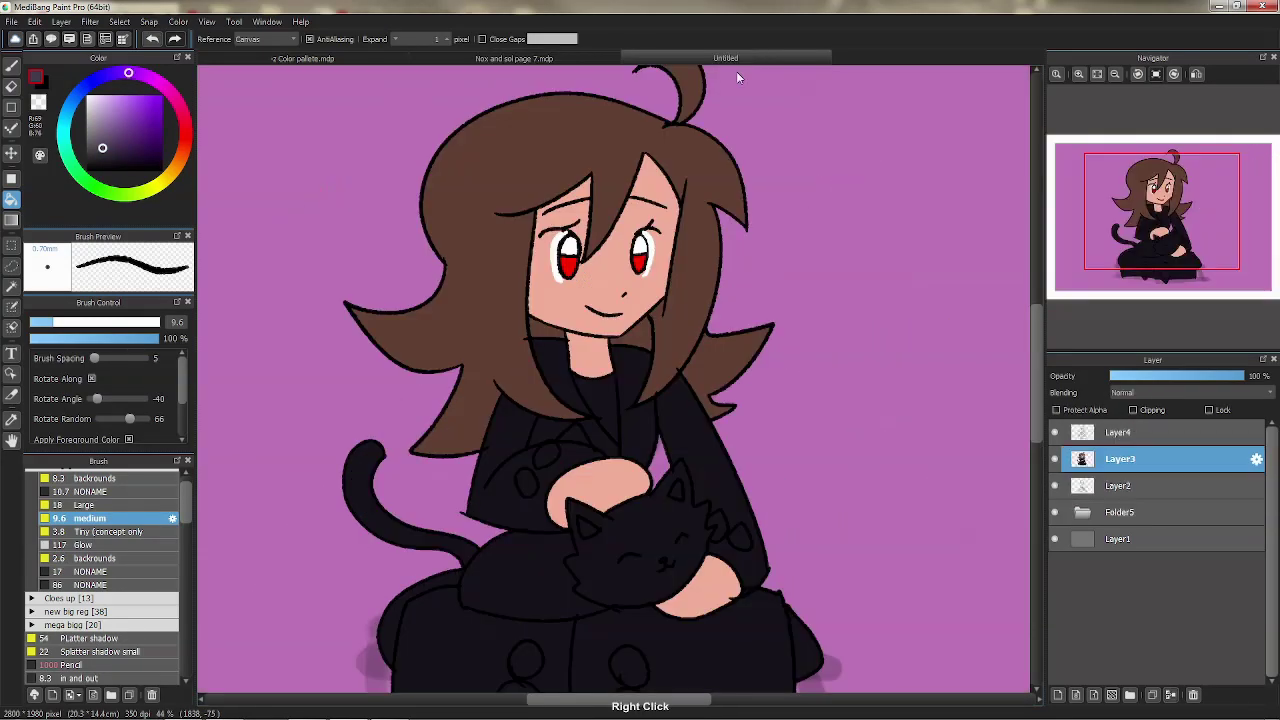
click(433, 578)
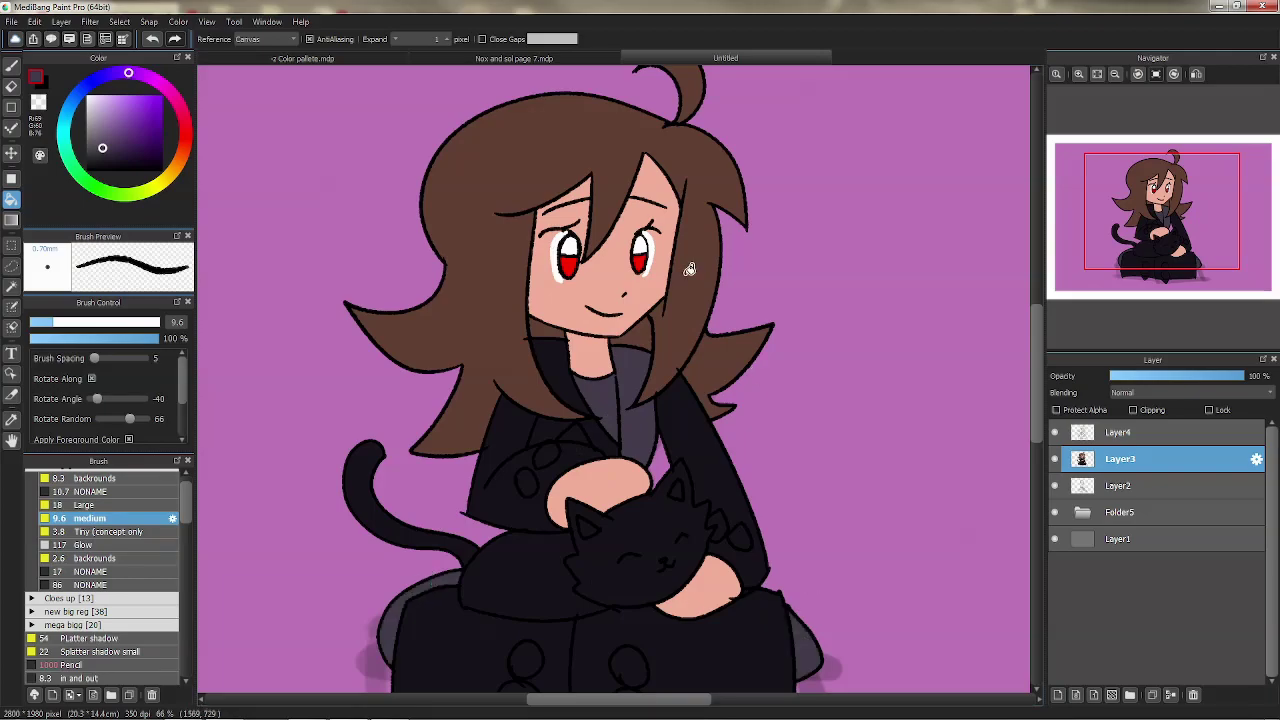
Sample gold from the reference page, hide the Layer2 sketch, and fill one boot's ovals and claw gold.
click(546, 58)
right_click(640, 246)
click(748, 58)
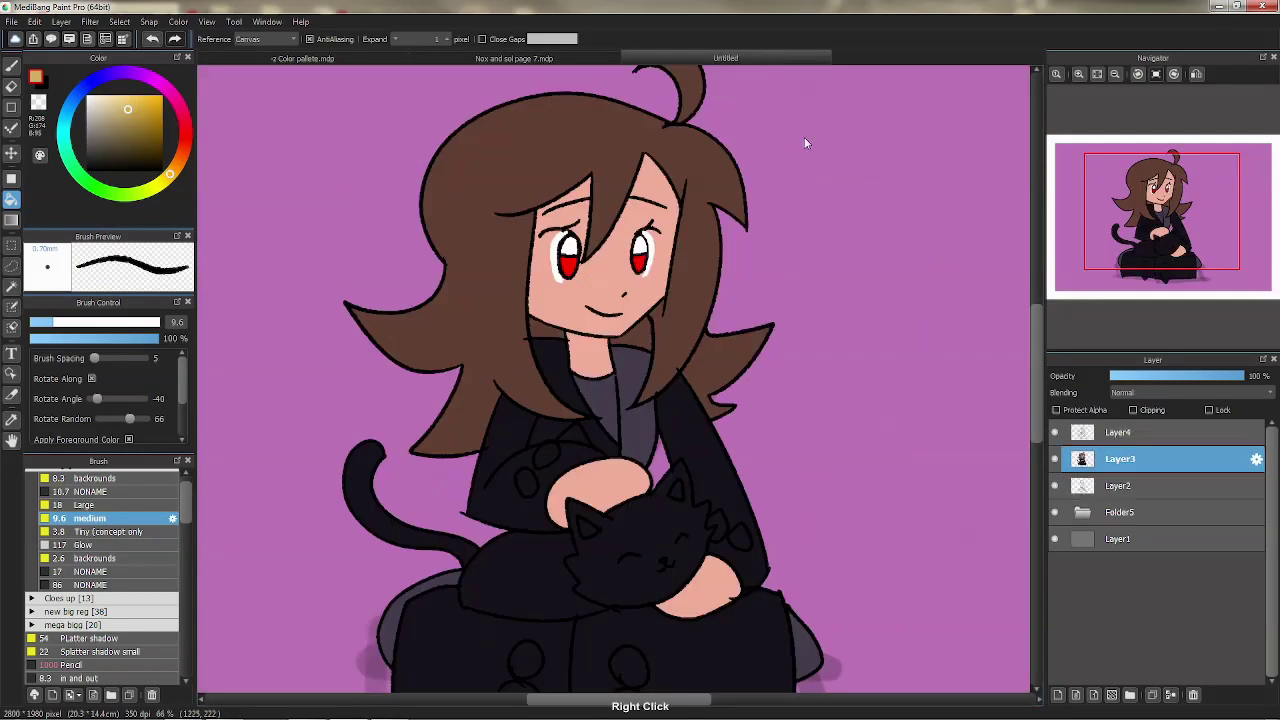
scroll(1037, 483, down, 3)
click(532, 562)
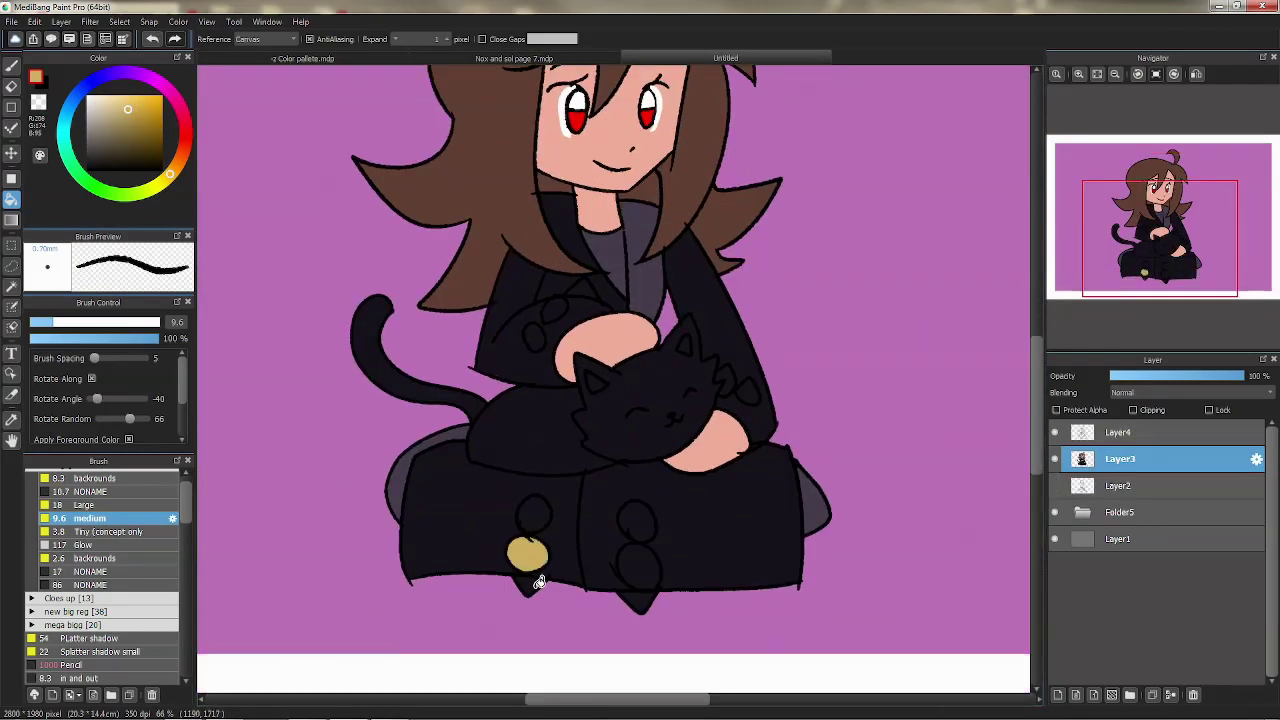
click(535, 518)
Undo the gold boot fills and the grey fills, and touch up the jacket opening line below the neck in black.
click(1145, 431)
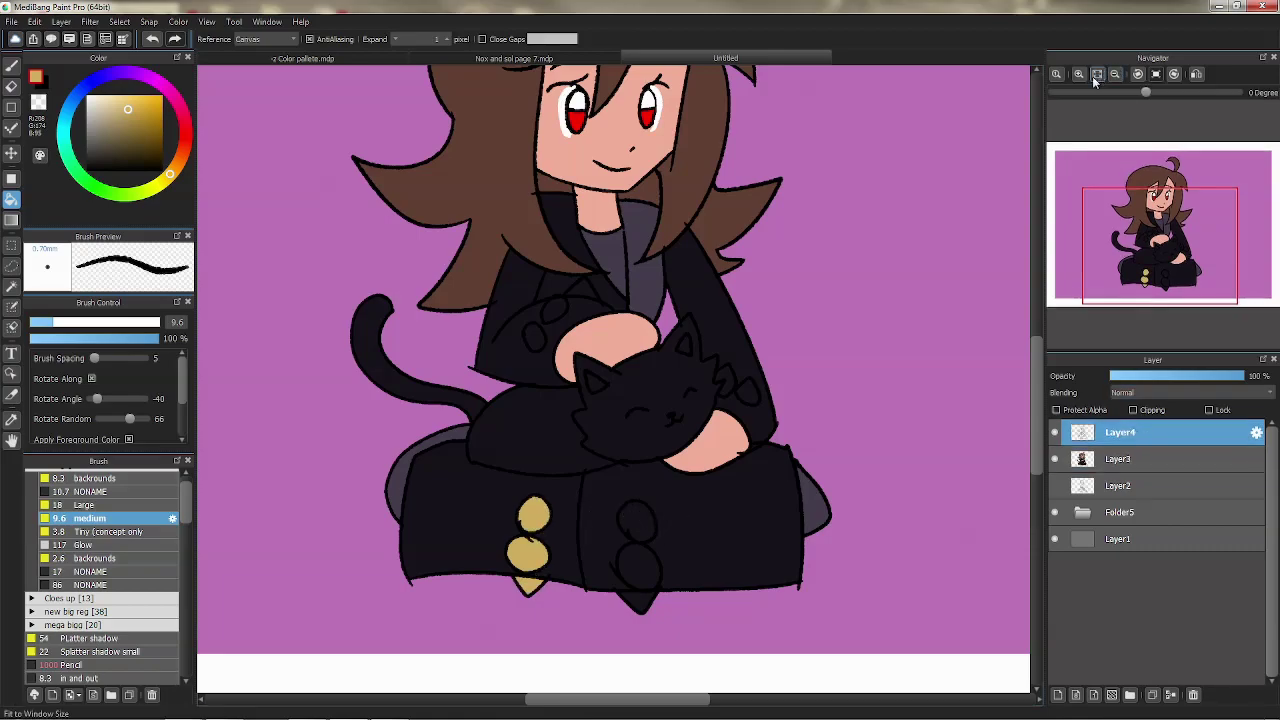
scroll(804, 115, up, 3)
click(12, 66)
click(43, 85)
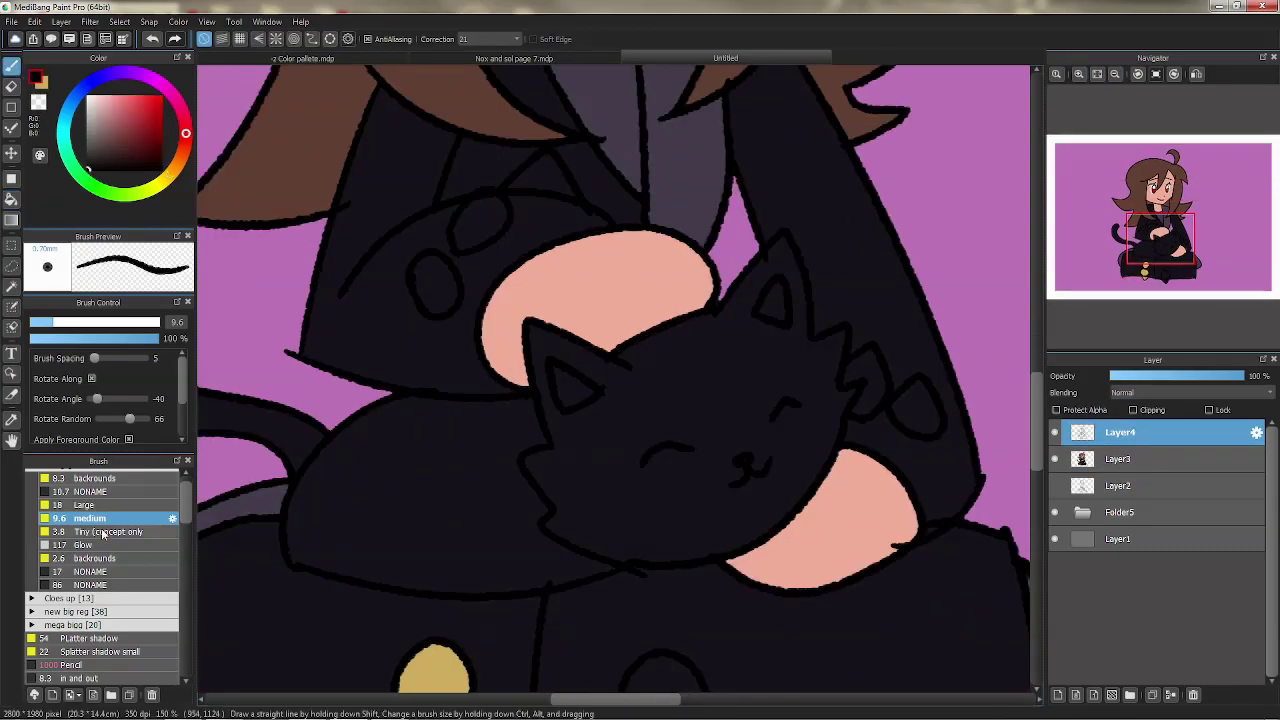
key(ctrl+z)
key(ctrl+z)
key(ctrl+z)
key(ctrl+z)
key(ctrl+z)
drag(641, 148, 667, 282)
drag(660, 176, 669, 209)
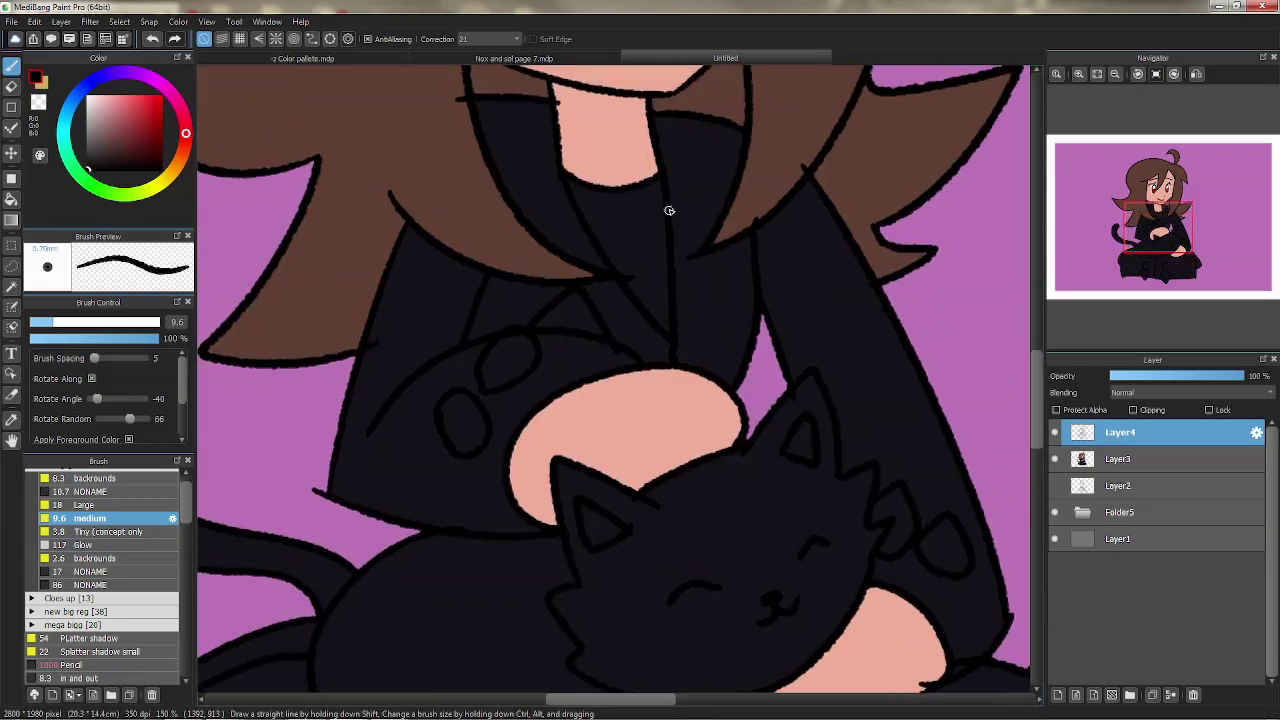
On Layer3, fill the ovals and pointed markings on both sleeves with gold.
click(1108, 463)
click(43, 84)
click(12, 199)
click(469, 421)
click(512, 364)
click(620, 352)
key(ctrl+z)
click(583, 316)
click(903, 516)
click(945, 545)
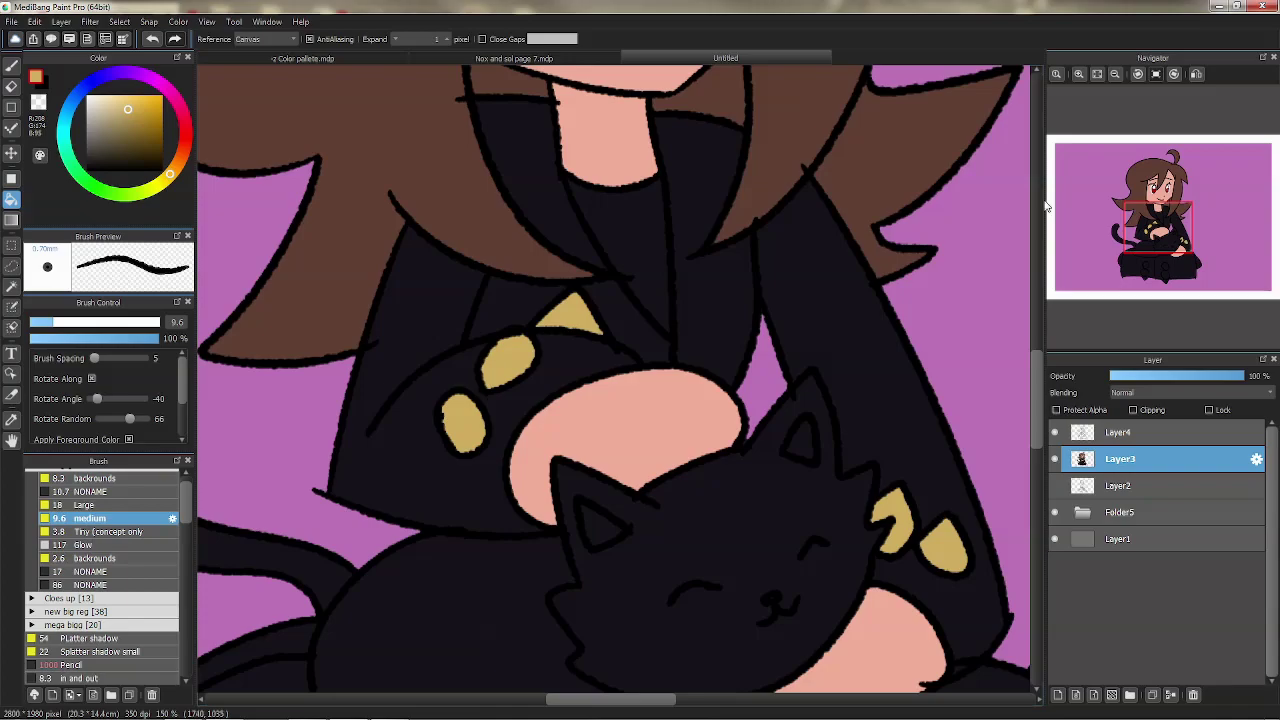
Fill the stacked ovals and pointed claws on both boots with gold.
click(1115, 74)
click(1115, 74)
drag(663, 560, 663, 462)
click(652, 562)
click(655, 524)
click(655, 470)
click(541, 546)
click(548, 507)
click(547, 469)
Sample dark grey from the reference page and fill the shirt below the neck and the leg areas beside the boots.
drag(625, 191, 620, 283)
click(489, 58)
right_click(554, 364)
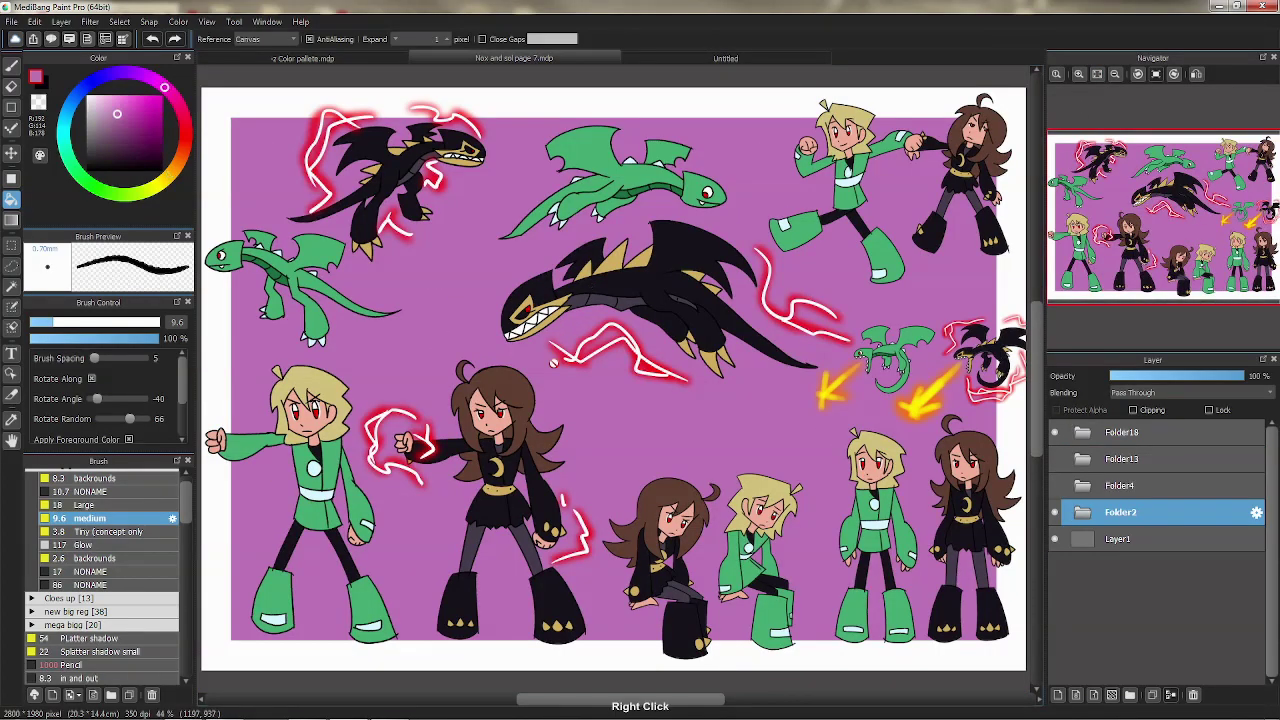
click(741, 57)
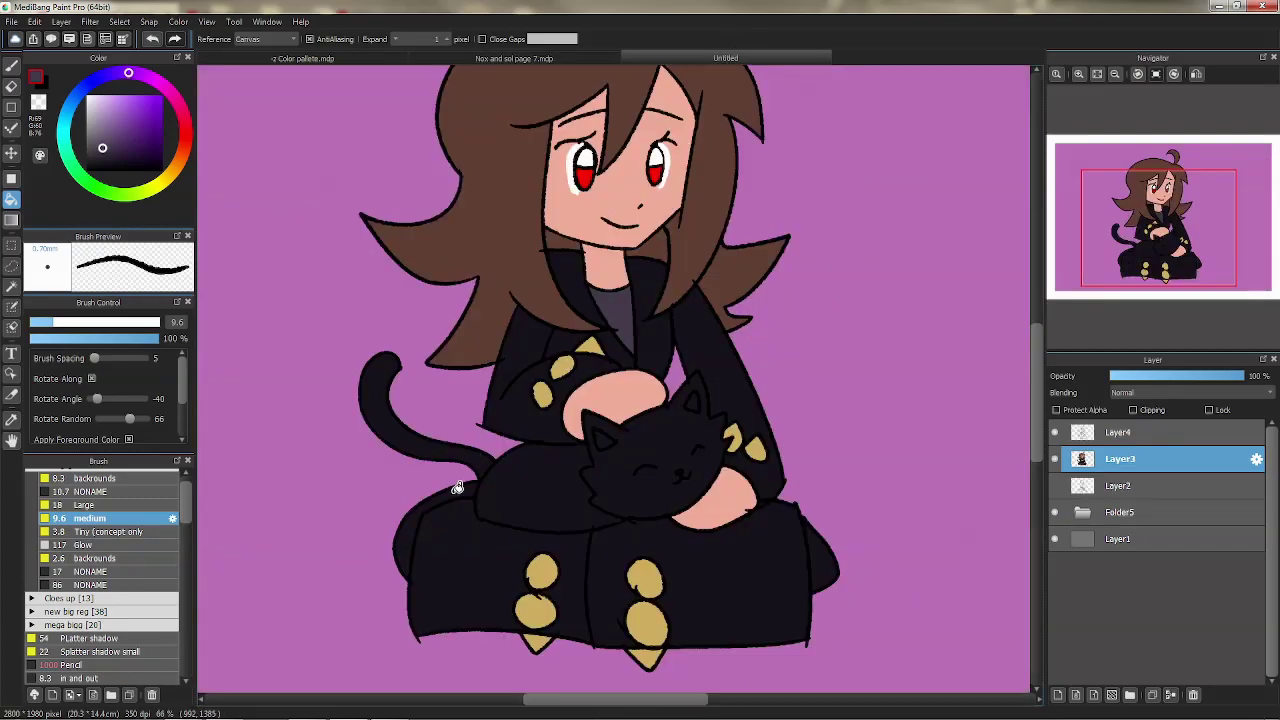
Try a light grey fill on the cat's head.
click(1079, 76)
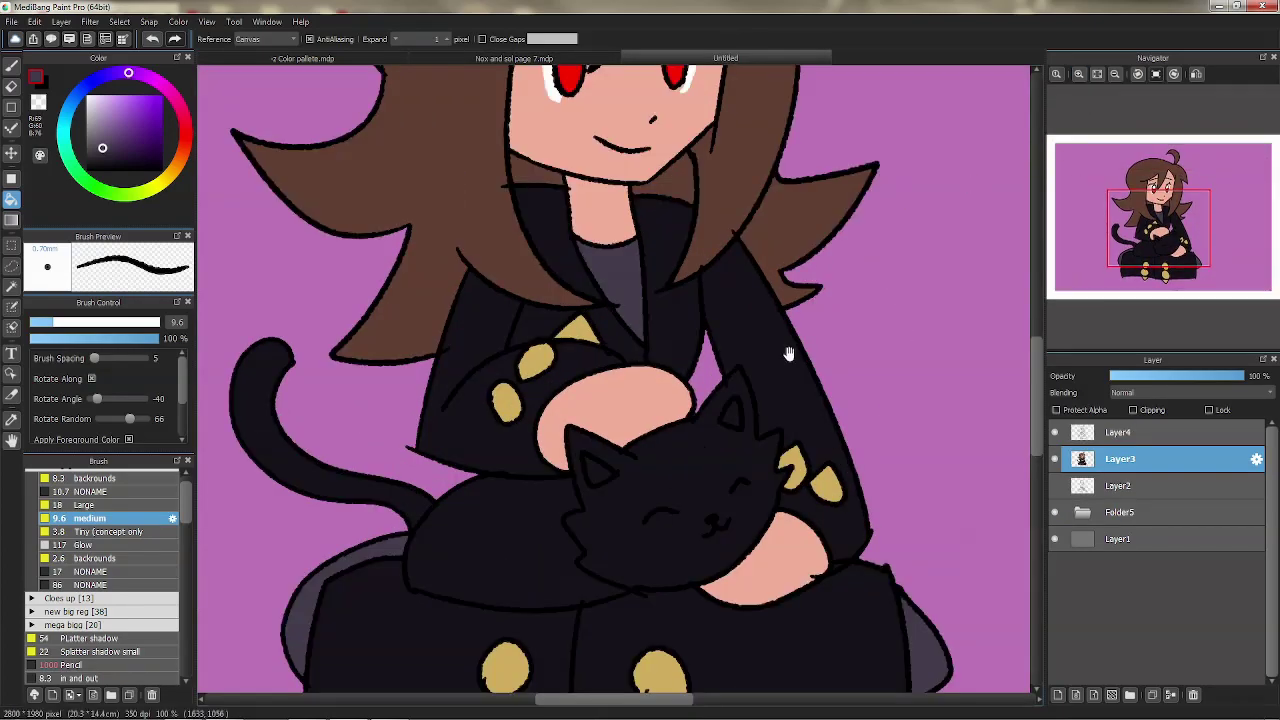
drag(760, 415, 708, 280)
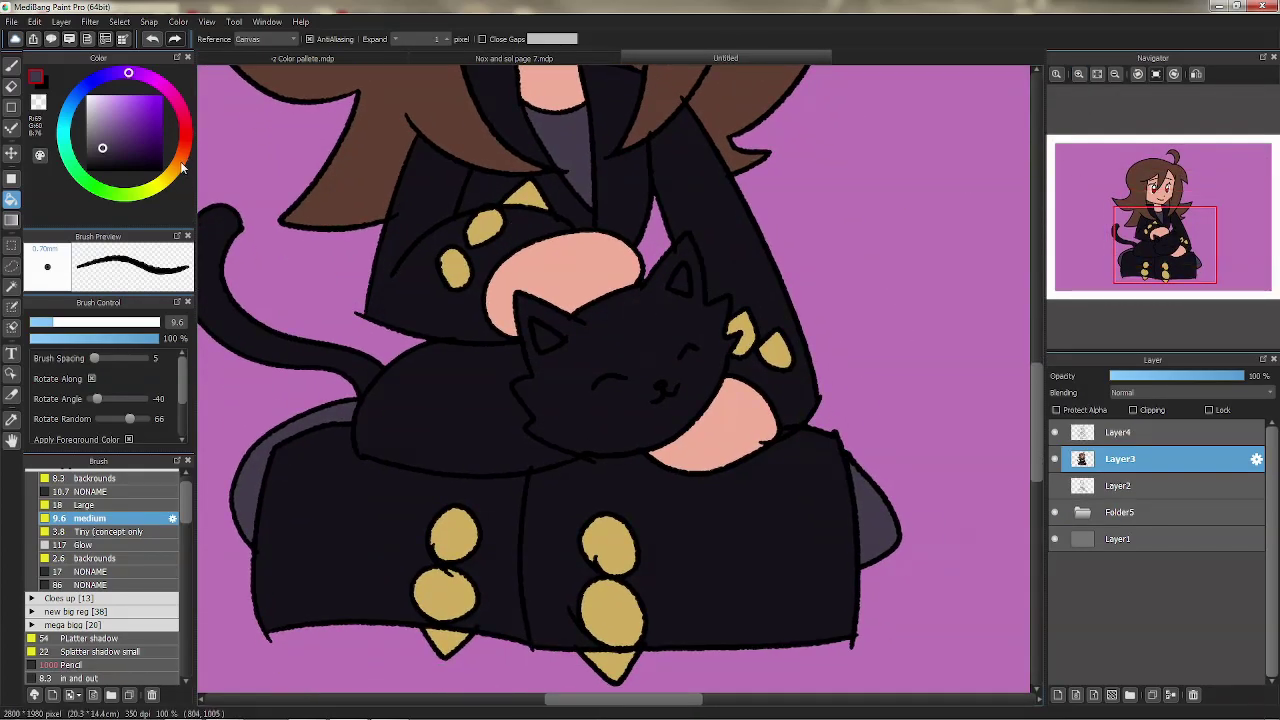
click(550, 343)
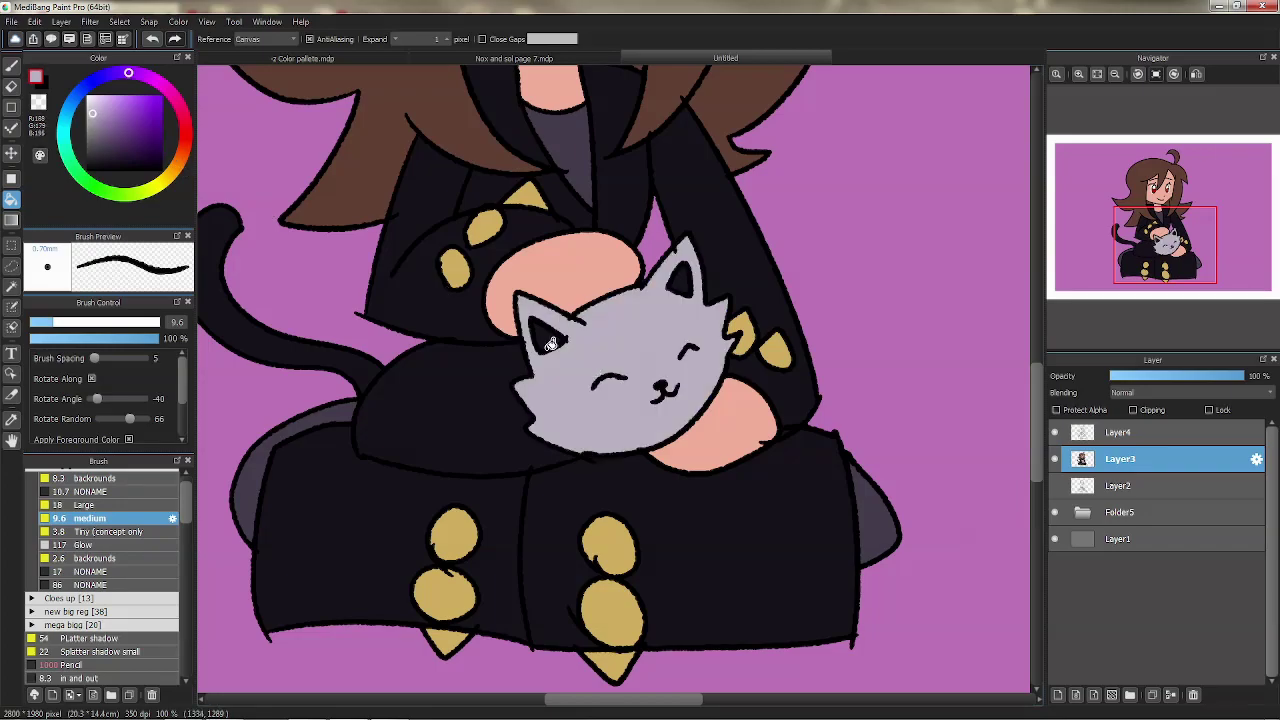
Replace the light grey with a muted purple, about RGB 163, 137, 183, and fill the cat's head, body and tail.
click(73, 100)
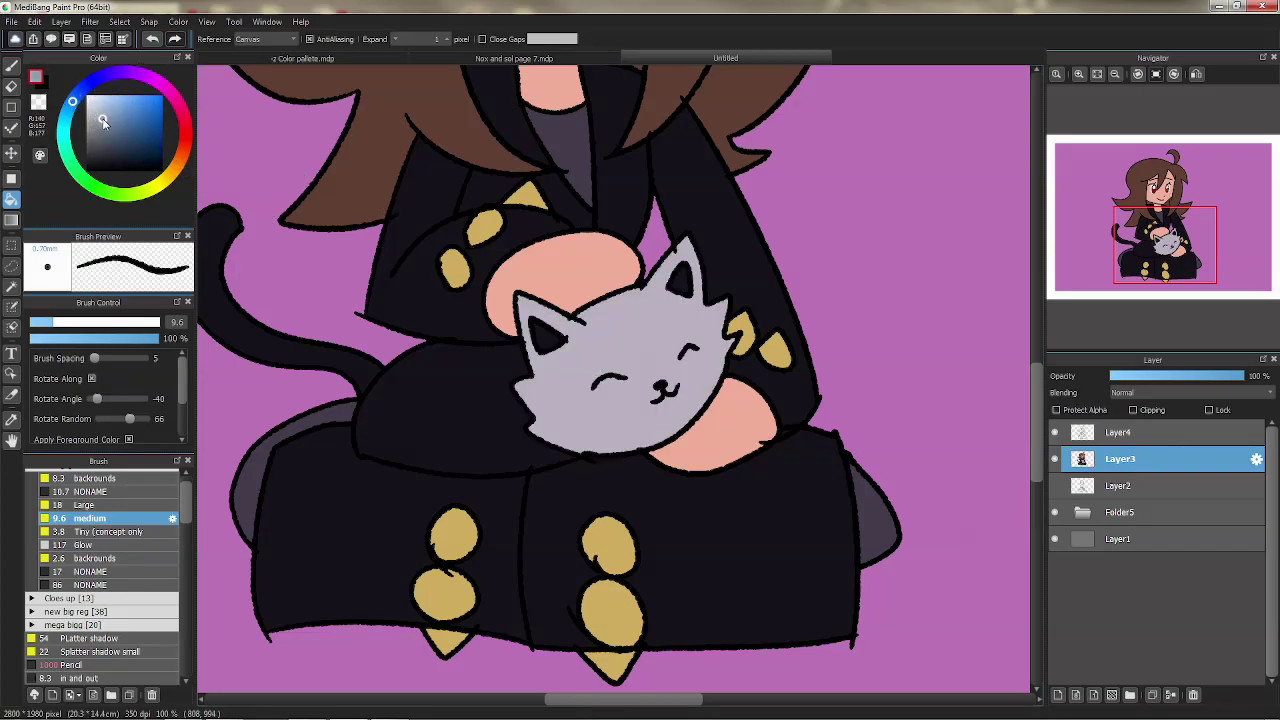
click(130, 73)
key(ctrl+z)
click(533, 306)
click(429, 388)
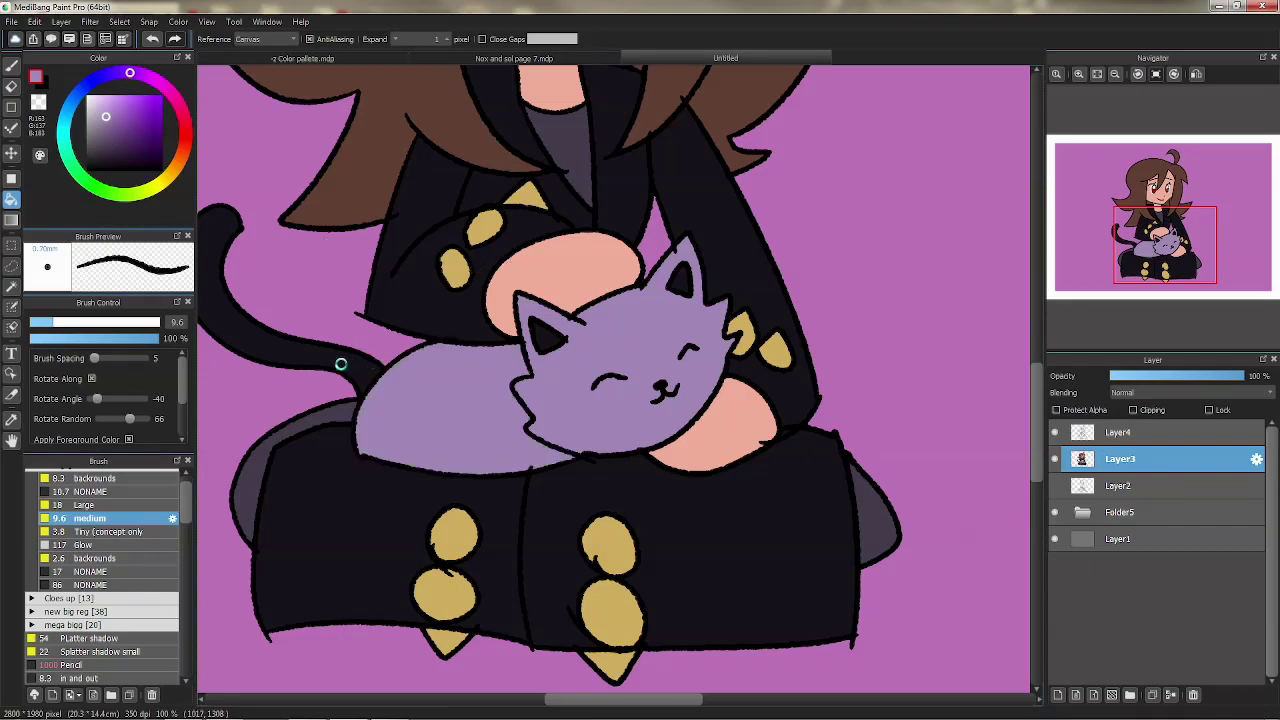
click(341, 364)
Sample the pink skin tone and fill the insides of both cat ears with it.
drag(506, 249, 612, 428)
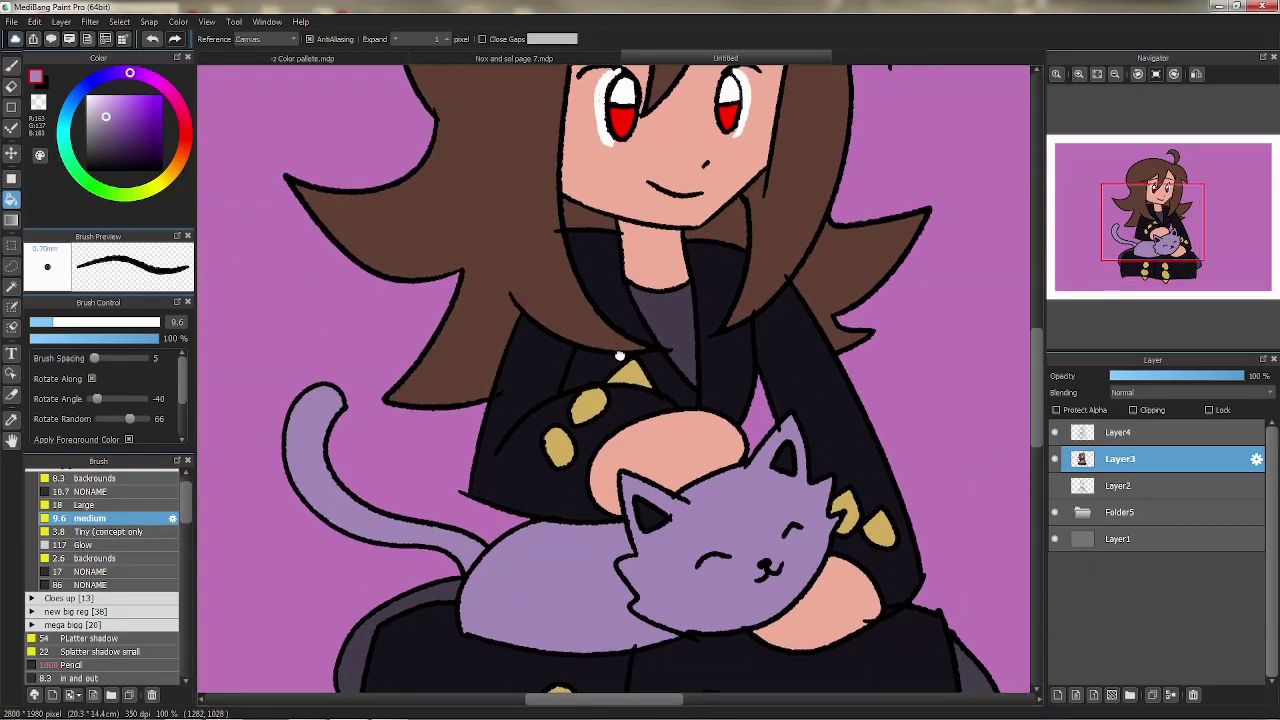
scroll(620, 355, down, 2)
right_click(646, 256)
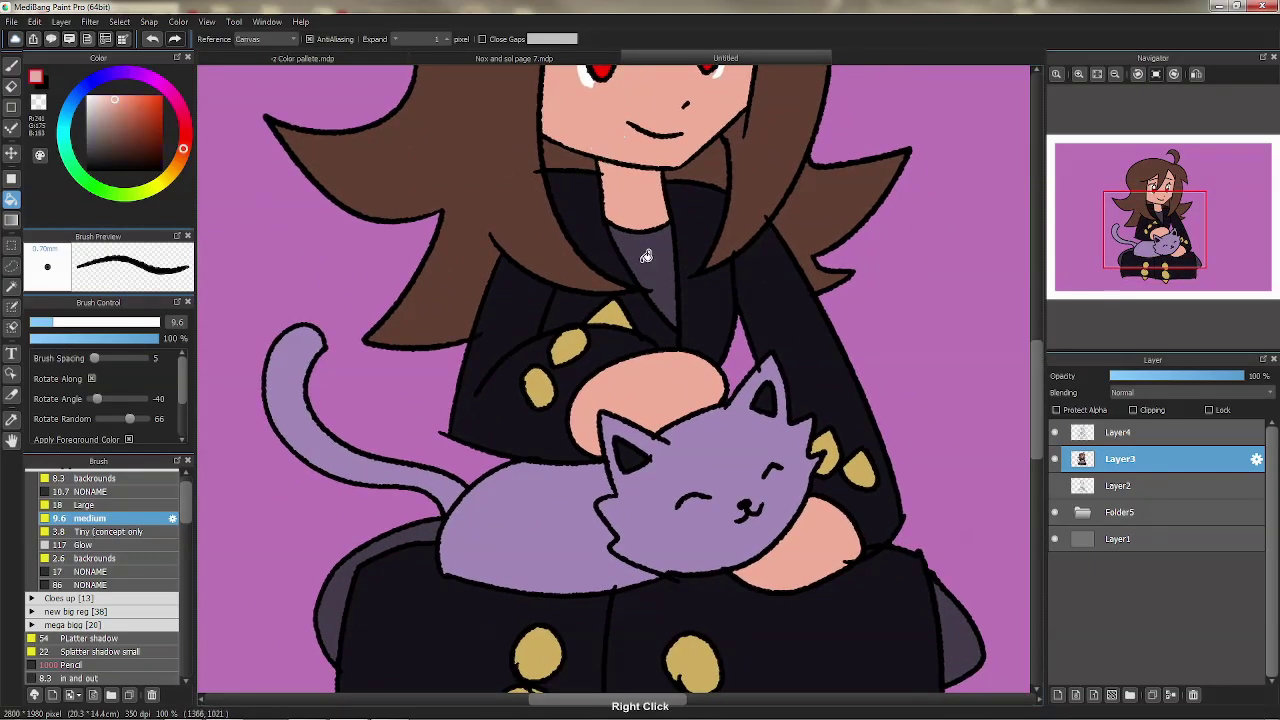
click(631, 455)
click(767, 394)
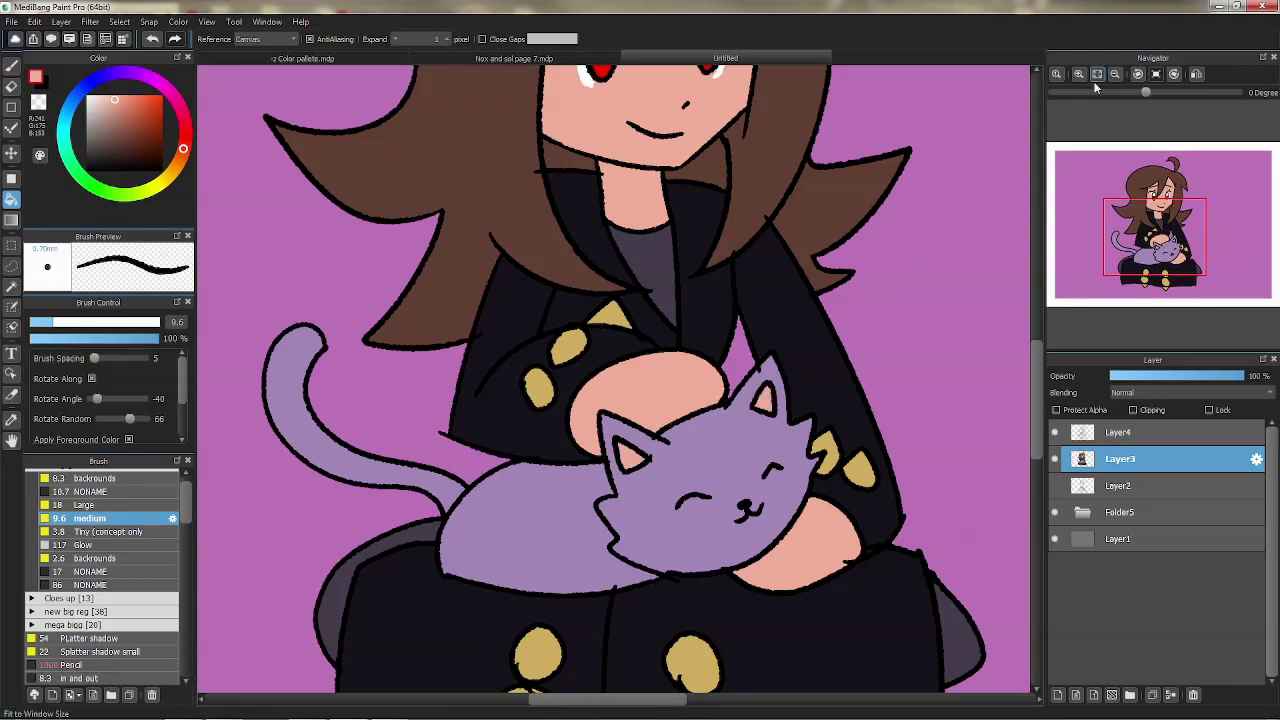
Make Folder5 active and set up the size 17 NONAME brush with black as the colour.
click(1097, 75)
click(1118, 512)
click(35, 78)
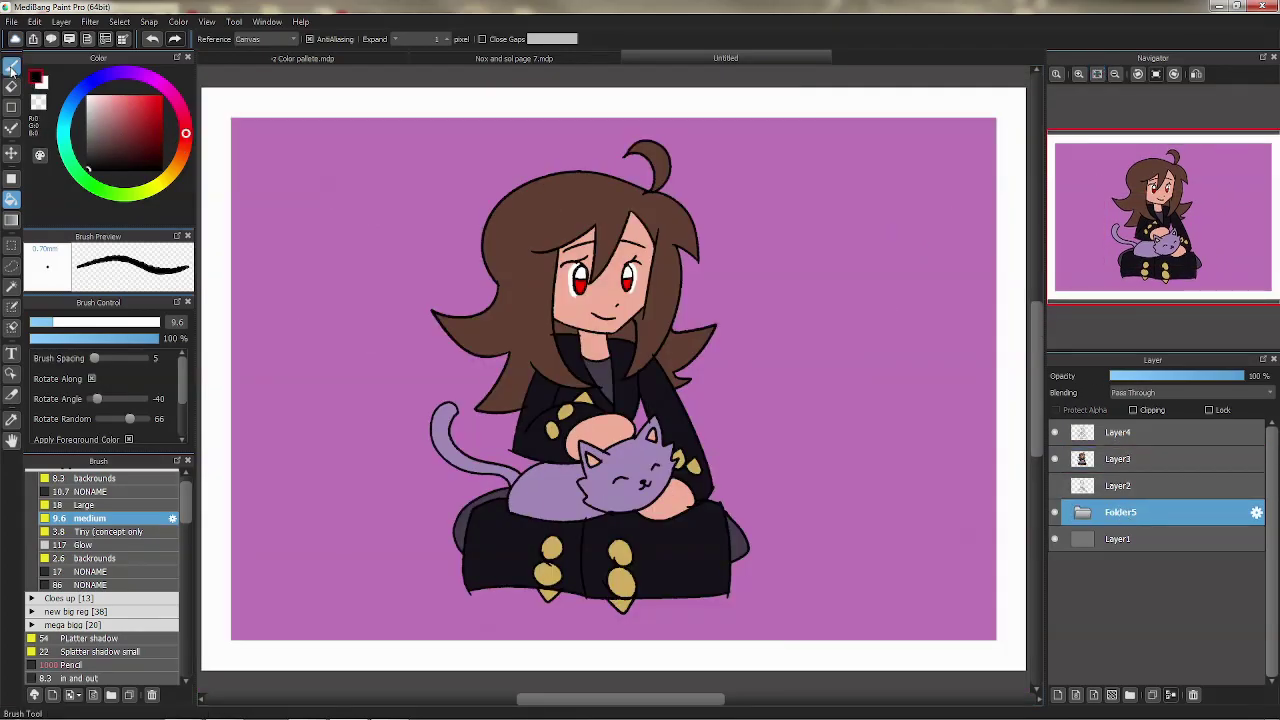
click(12, 66)
click(120, 572)
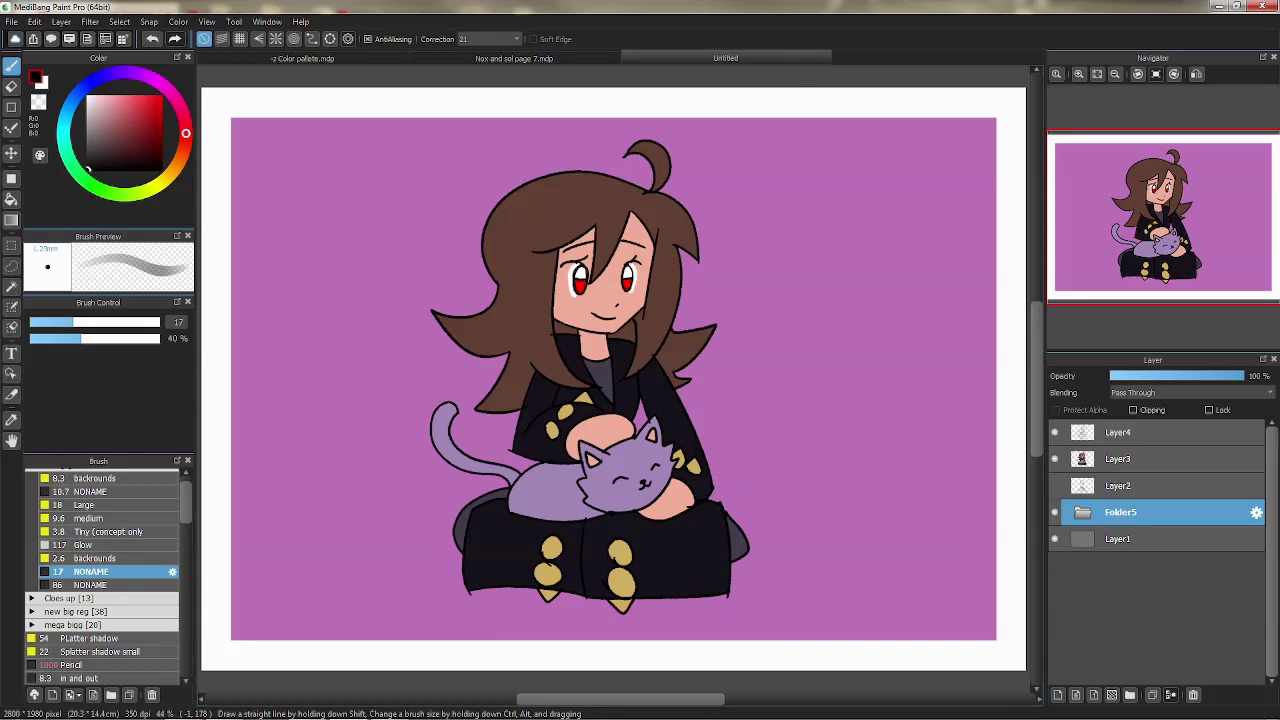